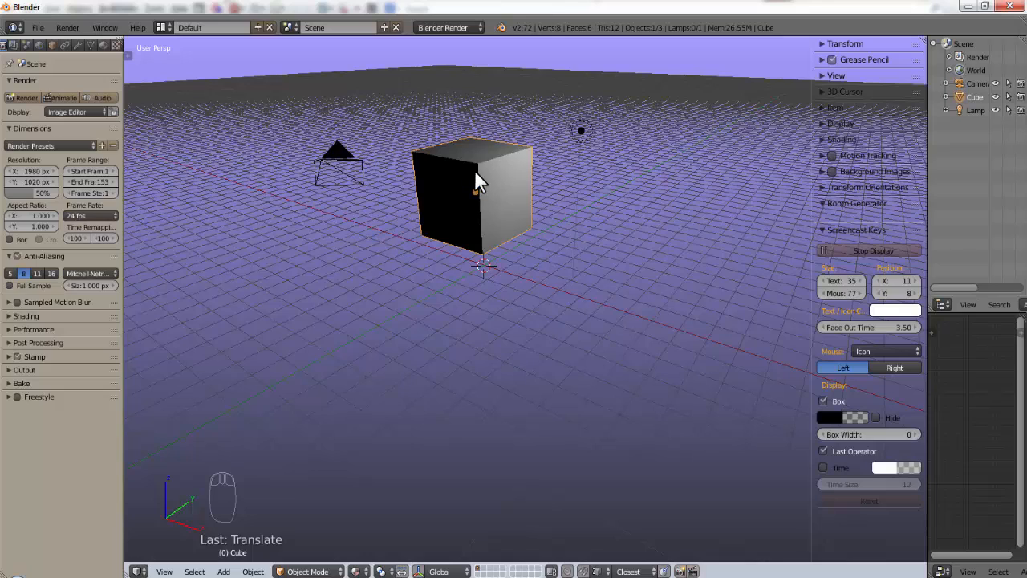
{"action": "scroll", "coordinate": [478, 170], "scroll_direction": "up", "scroll_amount": 2}
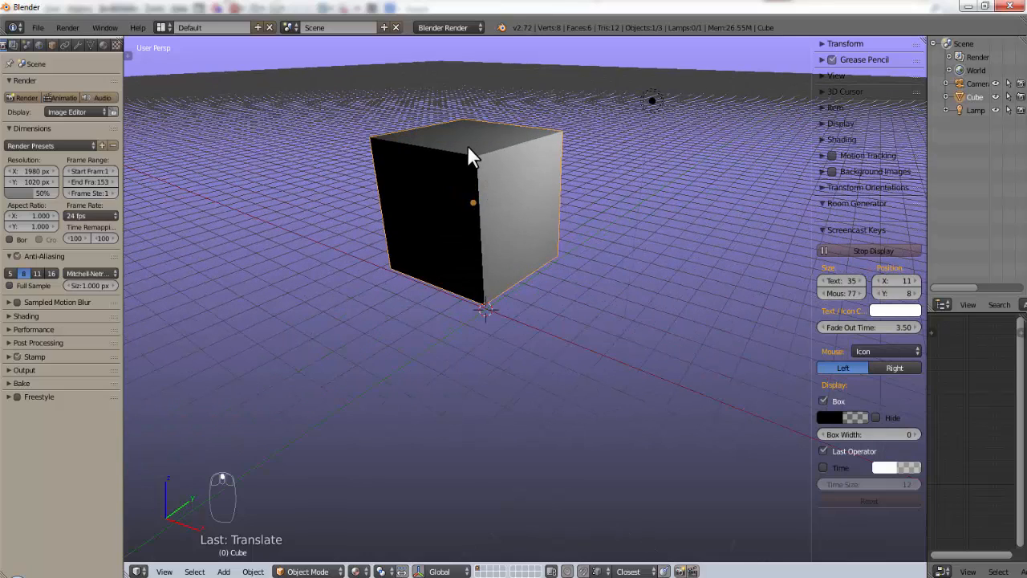
{"action": "scroll", "coordinate": [470, 155], "scroll_direction": "up", "scroll_amount": 4}
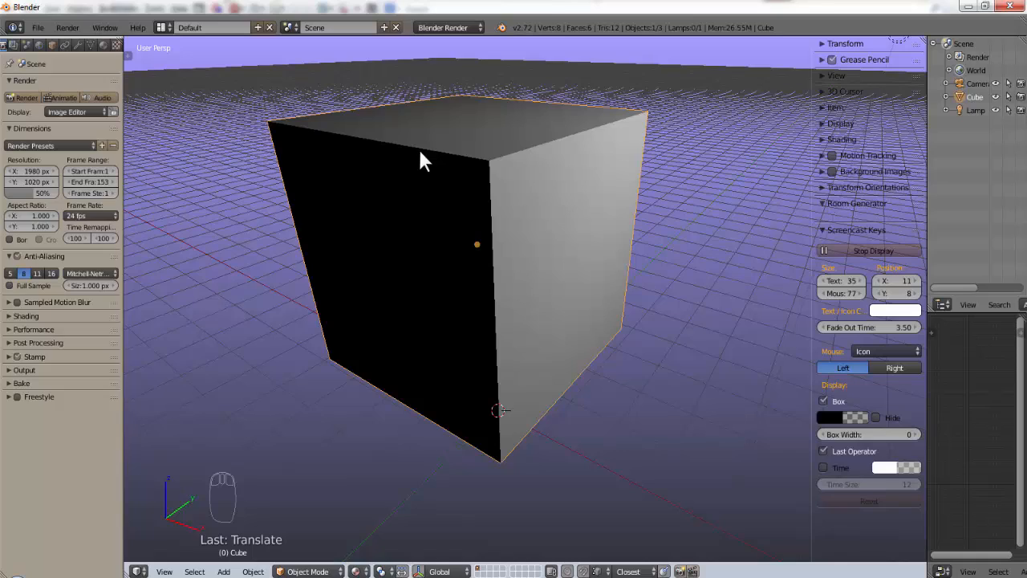
{"action": "middle_click_drag", "start_coordinate": [425, 156], "coordinate": [584, 182]}
{"action": "scroll", "coordinate": [584, 182], "scroll_direction": "up", "scroll_amount": 2}
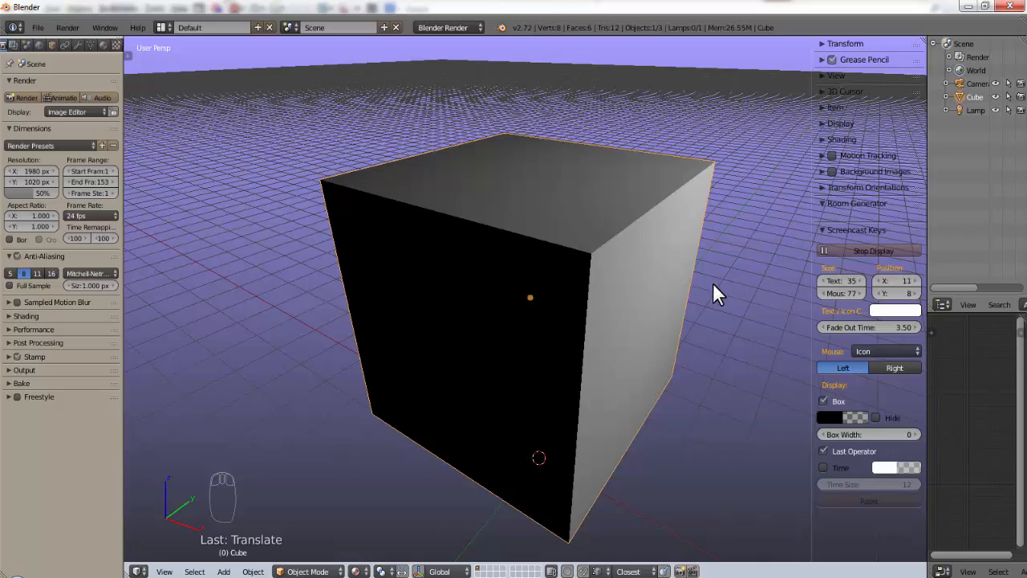
{"action": "middle_click_drag", "start_coordinate": [713, 283], "coordinate": [587, 79]}
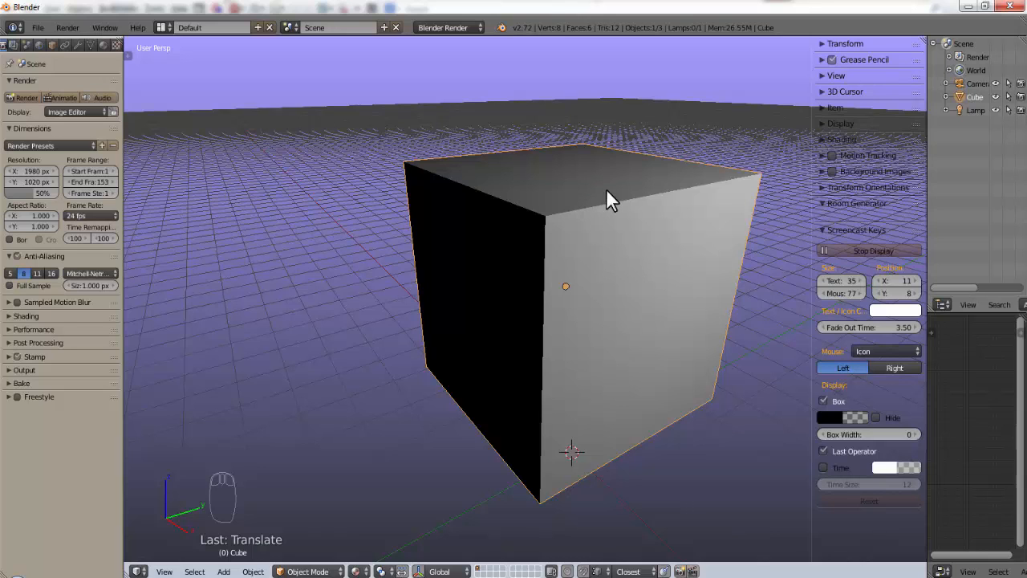
- Select the camera object in the scene
{"action": "scroll", "coordinate": [601, 268], "scroll_direction": "down", "scroll_amount": 8}
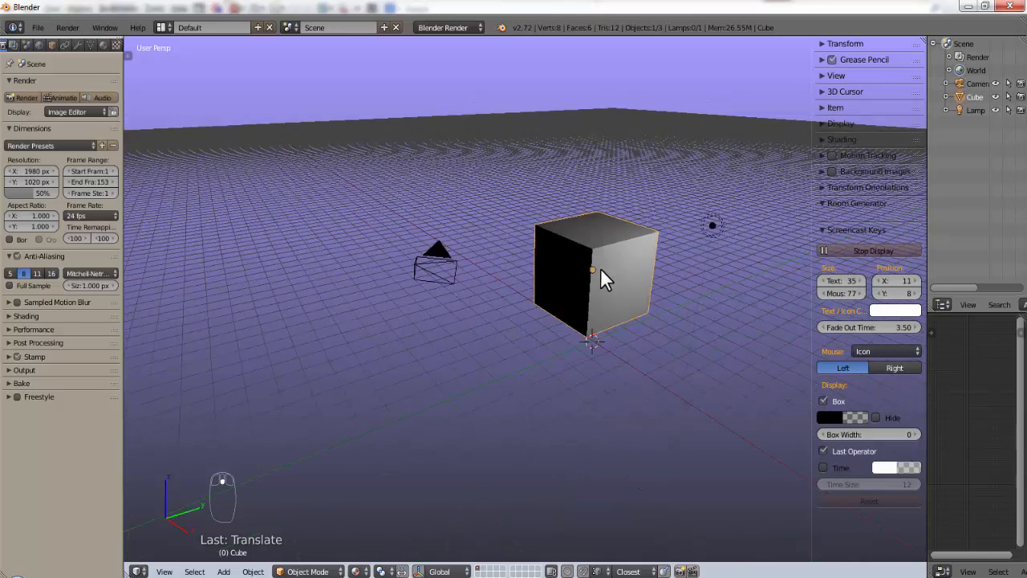
{"action": "scroll", "coordinate": [597, 276], "scroll_direction": "up", "scroll_amount": 5}
{"action": "left_click", "coordinate": [332, 205]}
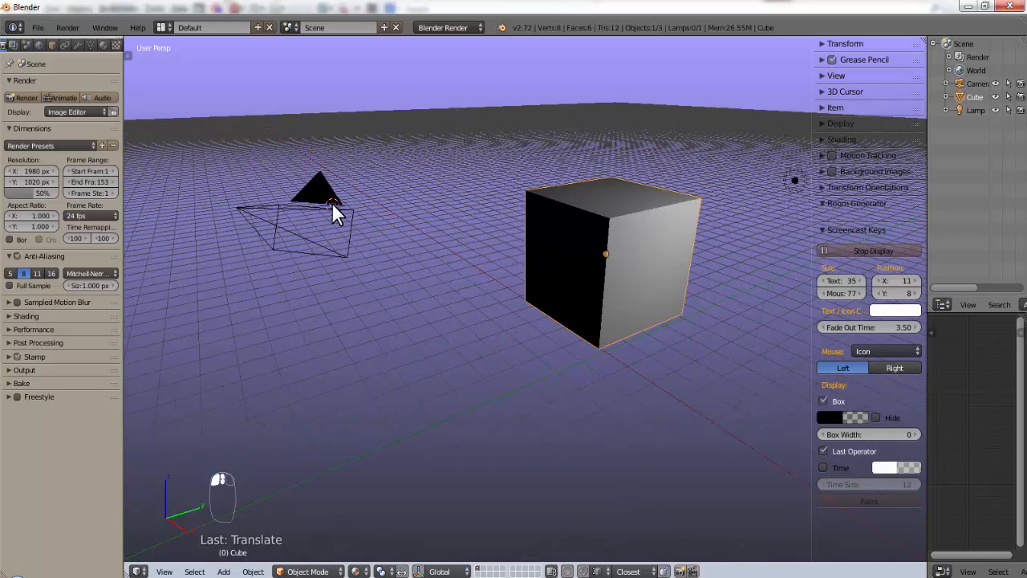
{"action": "right_click", "coordinate": [319, 194]}
{"action": "scroll", "coordinate": [319, 194], "scroll_direction": "up", "scroll_amount": 1}
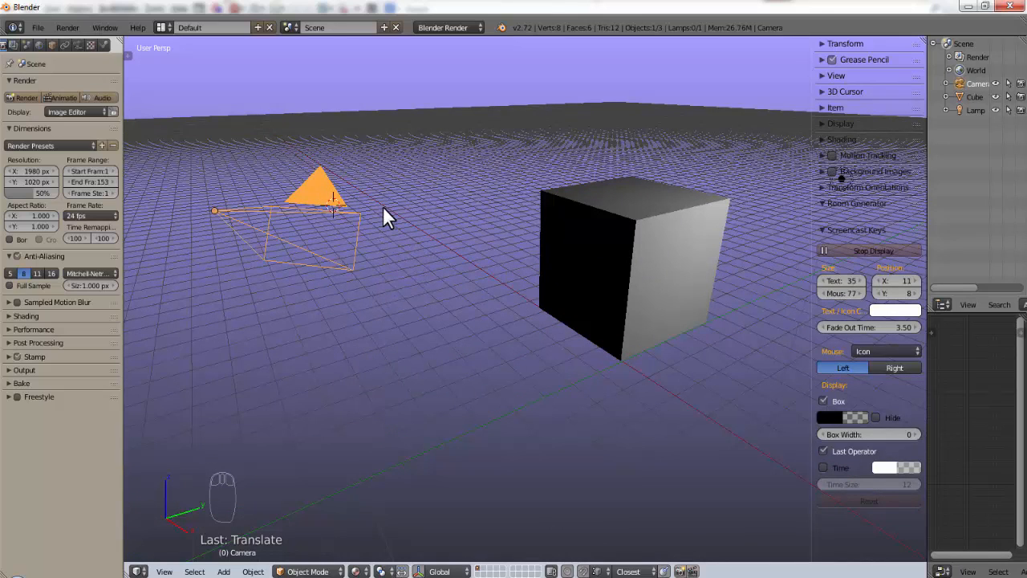
- Look through the camera, render the image, and return to the user perspective view
{"action": "key", "text": "KP_0"}
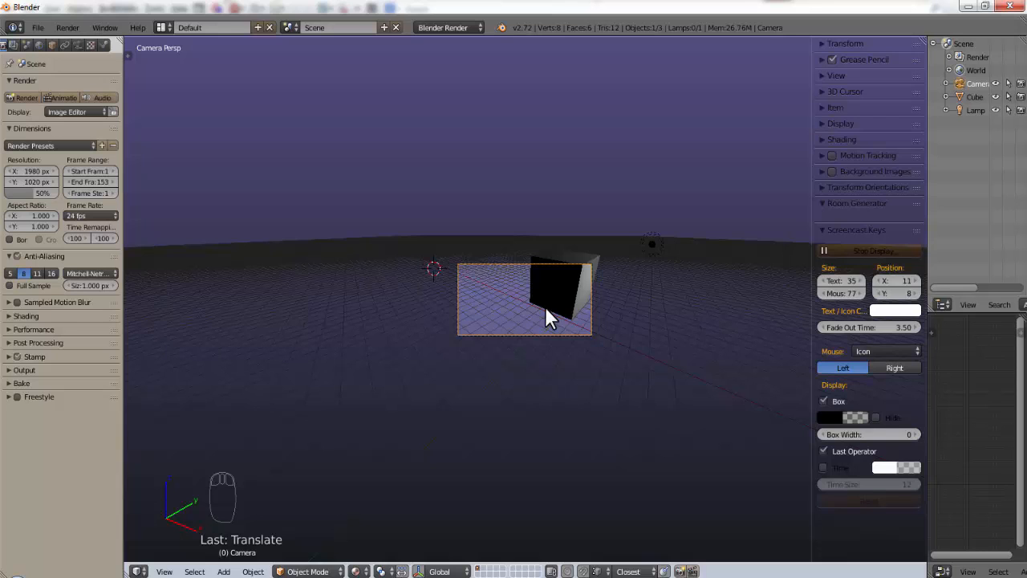
{"action": "key", "text": "F12"}
{"action": "key", "text": "F12"}
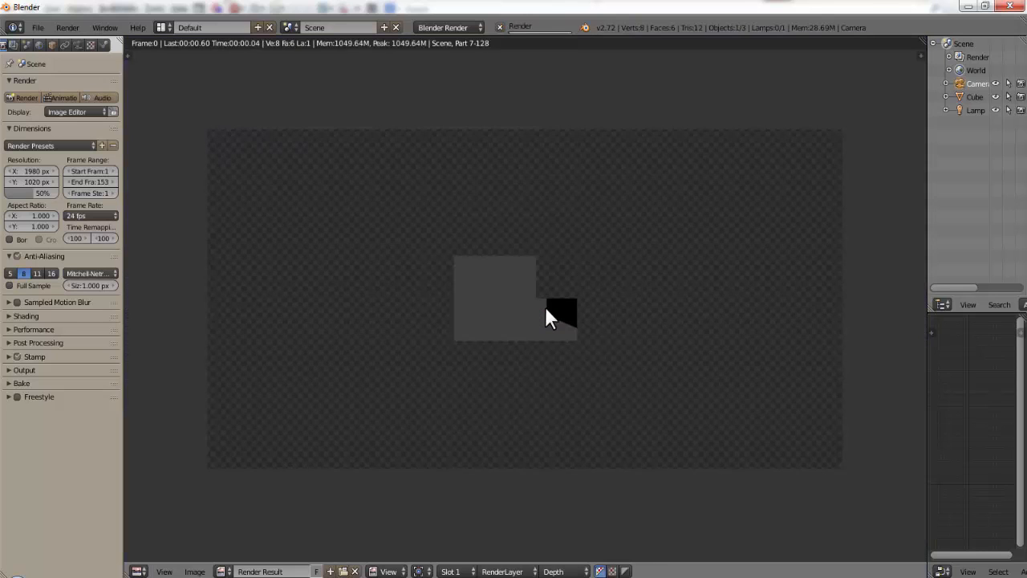
{"action": "key", "text": "F11"}
{"action": "key", "text": "KP_0"}
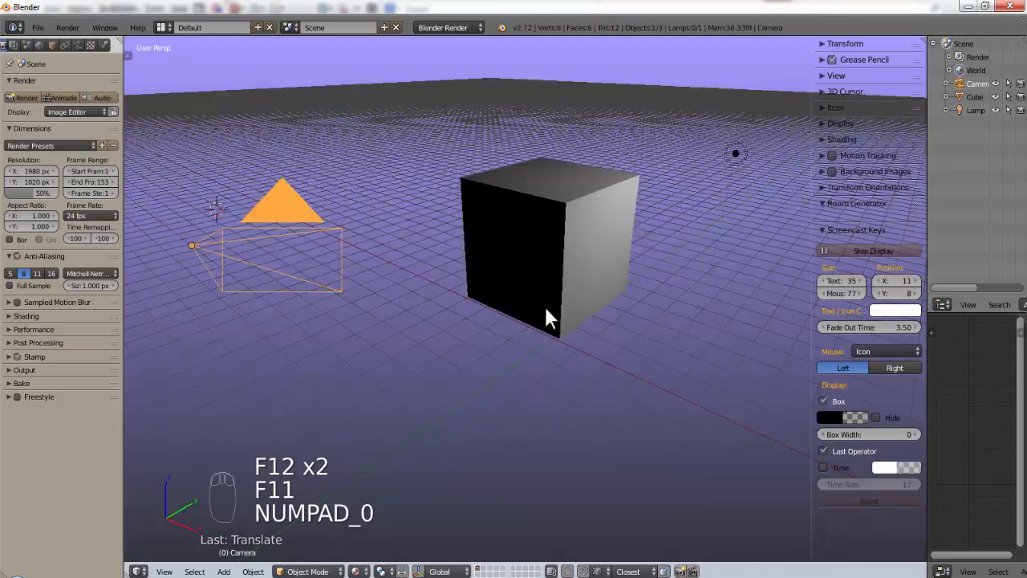
- Hide the viewport's properties region and select the lamp beside the cube
{"action": "scroll", "coordinate": [545, 305], "scroll_direction": "down", "scroll_amount": 4}
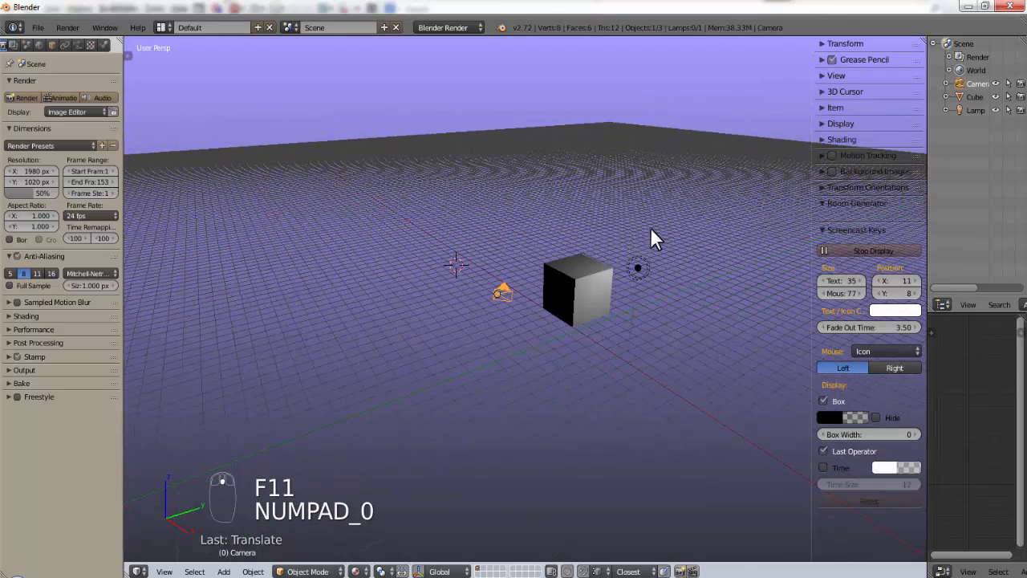
{"action": "key", "text": "n"}
{"action": "key", "text": "n"}
{"action": "scroll", "coordinate": [635, 232], "scroll_direction": "up", "scroll_amount": 5}
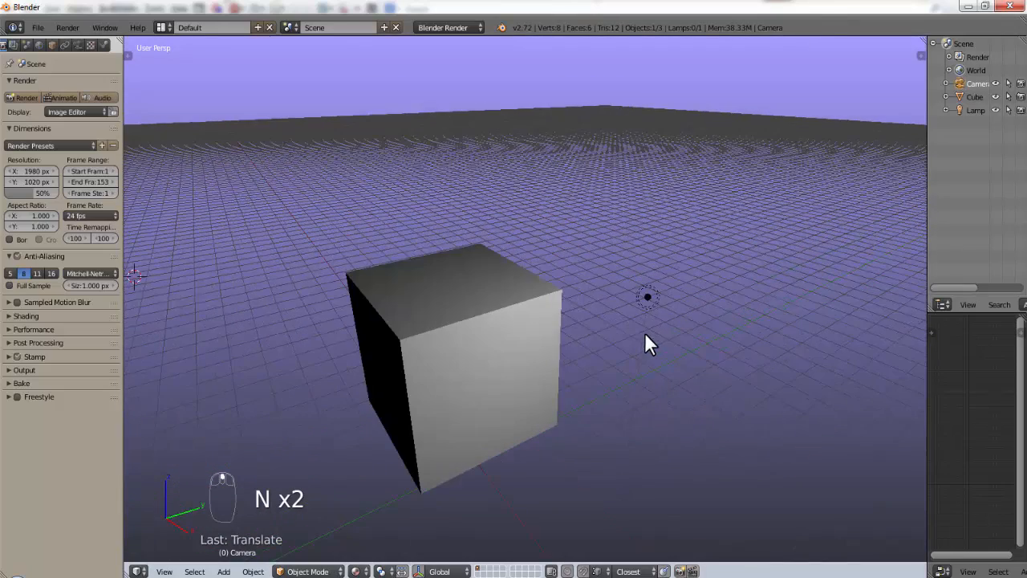
{"action": "right_click", "coordinate": [649, 303]}
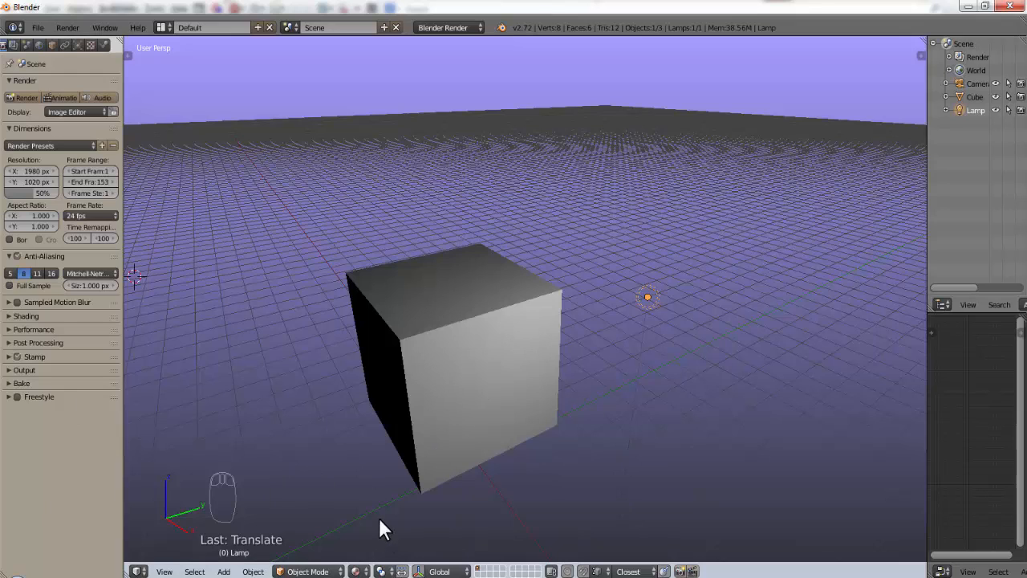
{"action": "left_click", "coordinate": [460, 27]}
{"action": "middle_click_drag", "start_coordinate": [436, 406], "coordinate": [416, 382]}
{"action": "scroll", "coordinate": [416, 381], "scroll_direction": "up", "scroll_amount": 2}
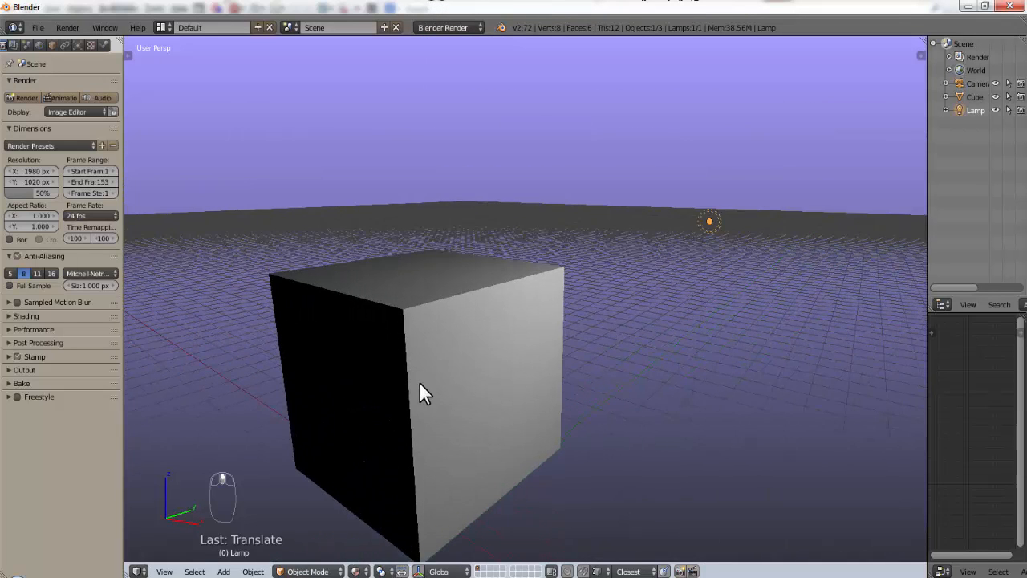
{"action": "scroll", "coordinate": [419, 381], "scroll_direction": "down", "scroll_amount": 2}
- Switch the cube to Edit Mode and deselect all of its geometry
{"action": "left_click", "coordinate": [308, 571]}
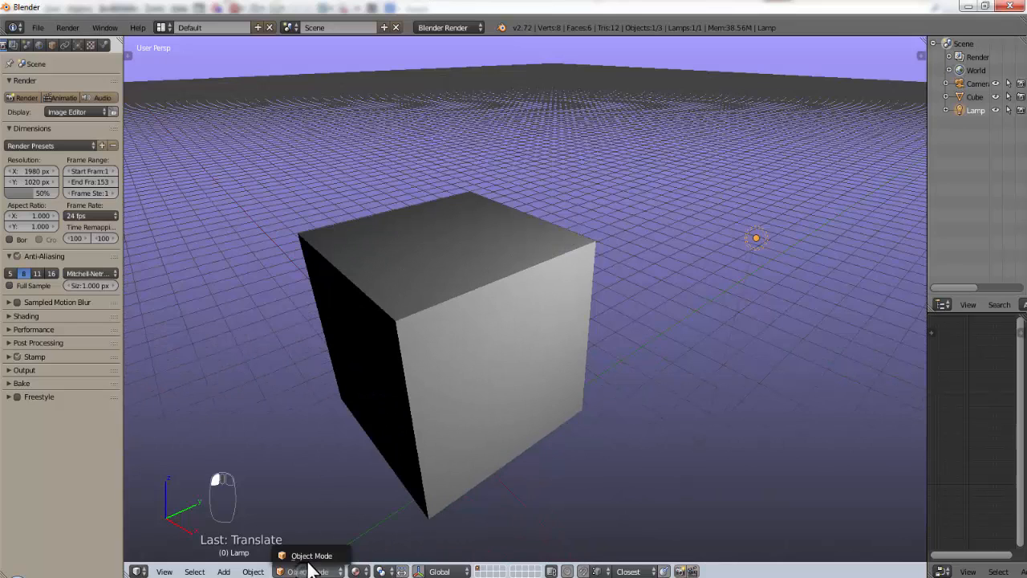
{"action": "right_click", "coordinate": [394, 347]}
{"action": "left_click", "coordinate": [311, 570]}
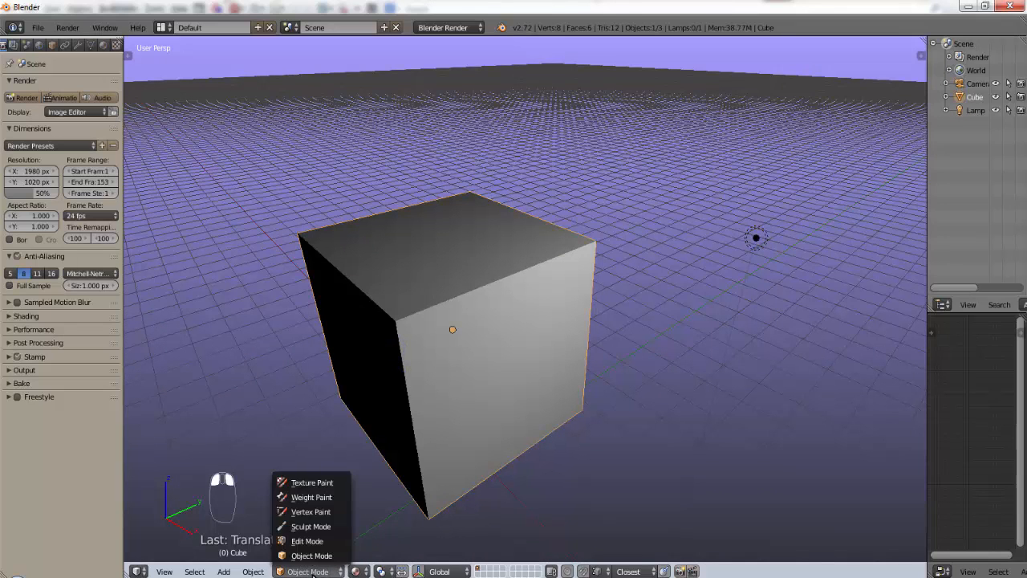
{"action": "left_click", "coordinate": [320, 553]}
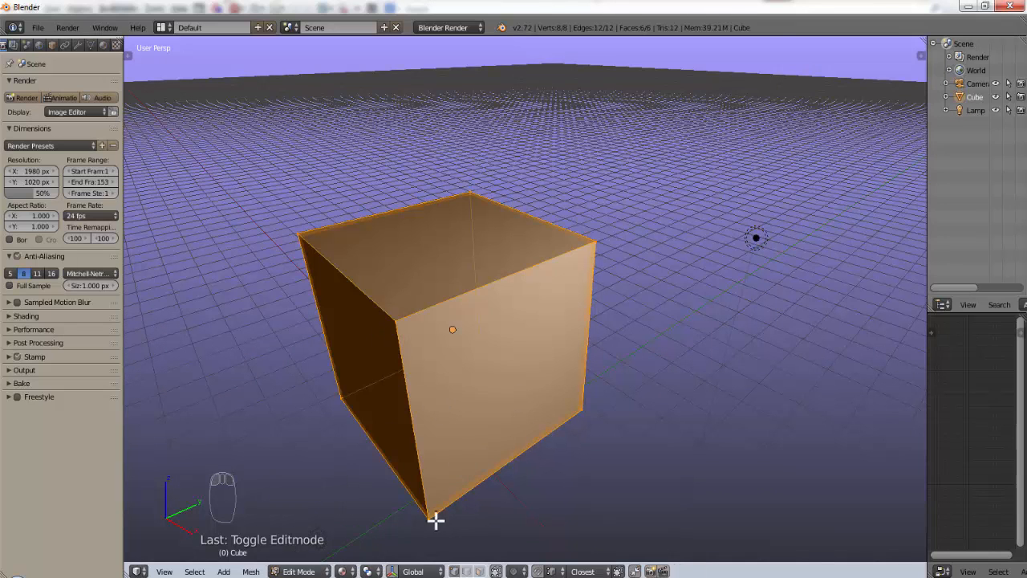
{"action": "left_click", "coordinate": [496, 570]}
{"action": "key", "text": "a"}
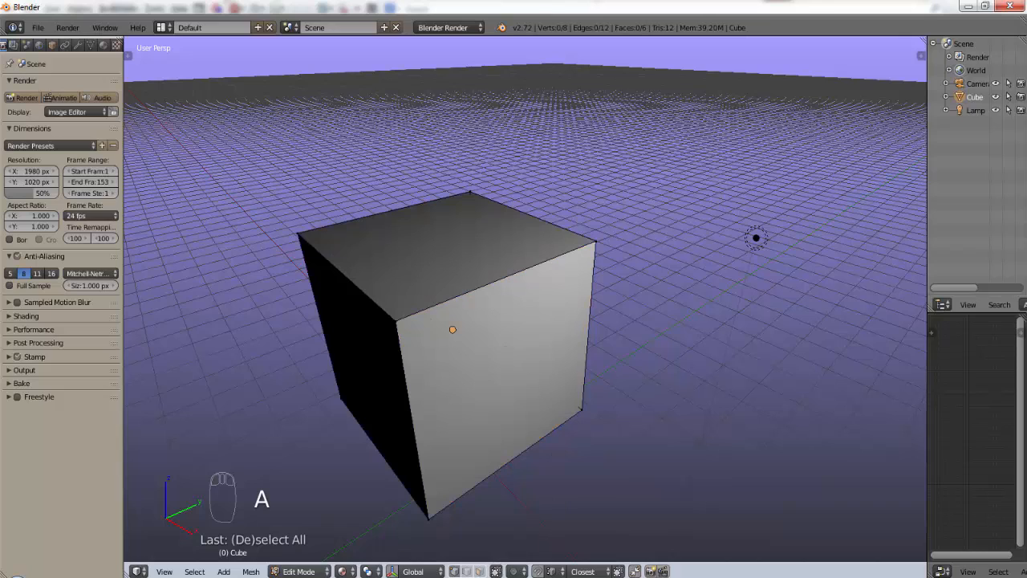
- Select the corner vertices of the cube's top face individually, one after another
{"action": "right_click", "coordinate": [394, 321]}
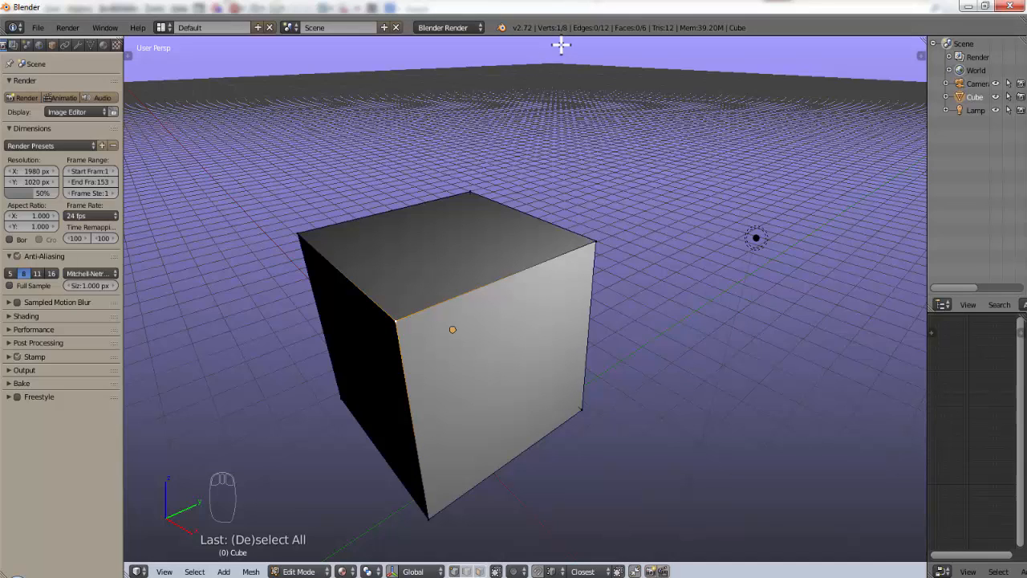
{"action": "right_click", "coordinate": [299, 231]}
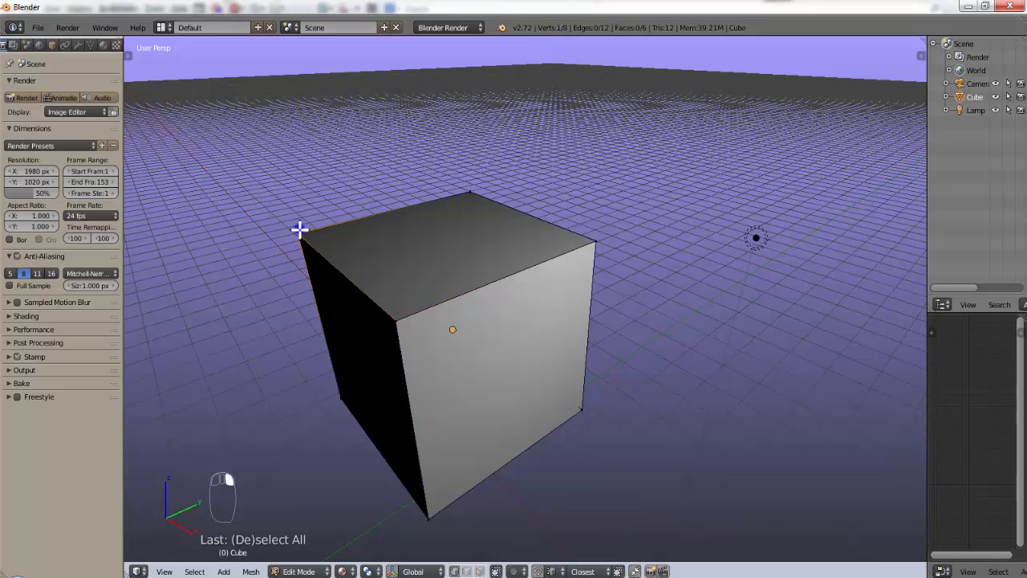
{"action": "right_click", "coordinate": [471, 190]}
{"action": "right_click", "coordinate": [596, 241]}
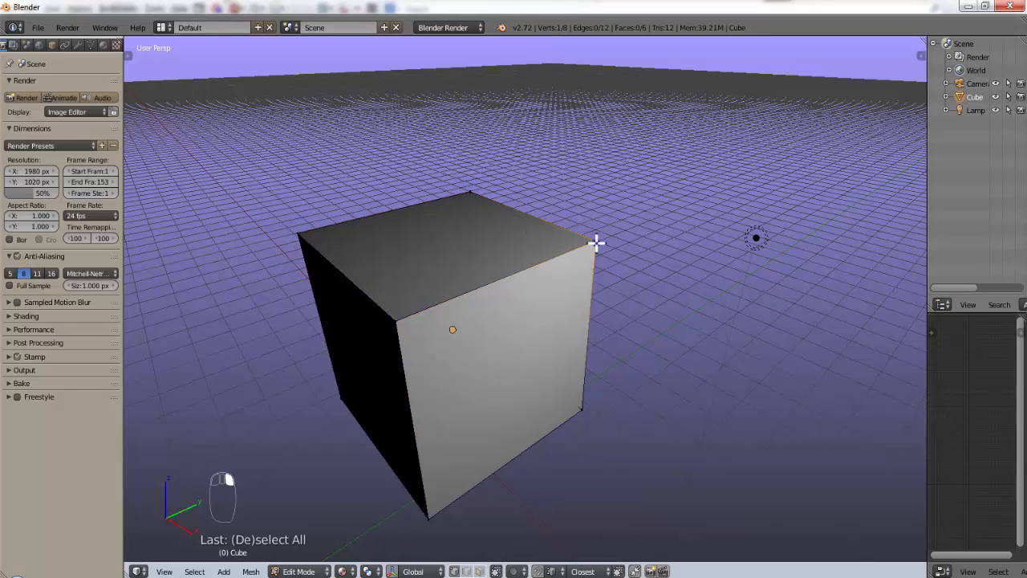
{"action": "right_click", "coordinate": [399, 320]}
- Select all four corner vertices of the cube's top face together
{"action": "right_click", "coordinate": [301, 232]}
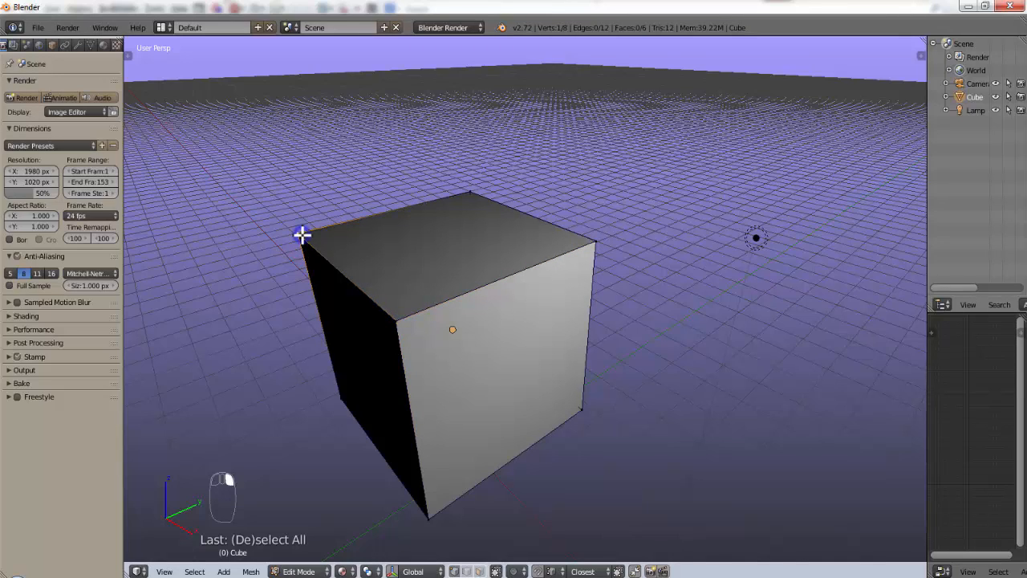
{"action": "right_click", "coordinate": [393, 328], "text": "shift"}
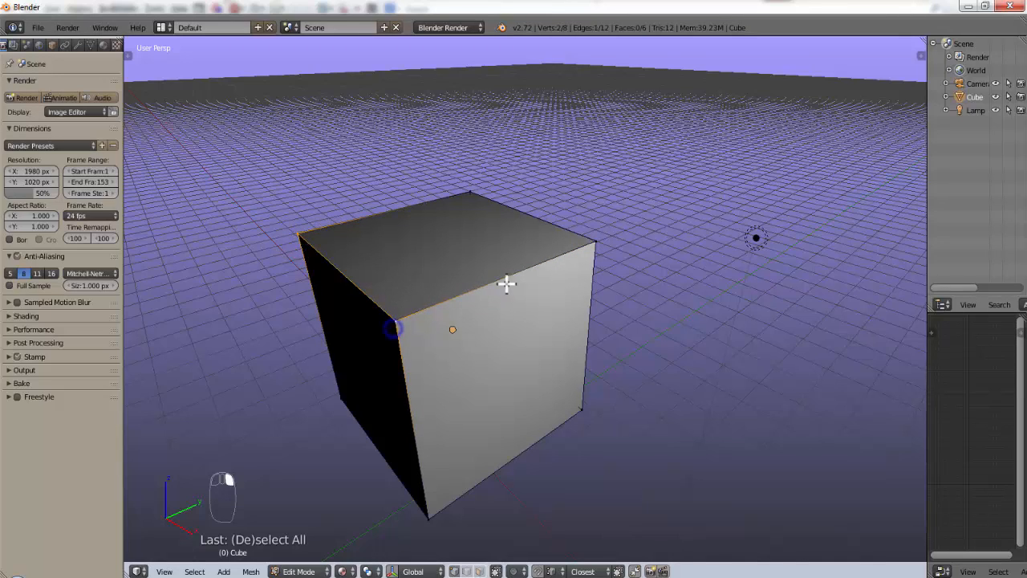
{"action": "right_click", "coordinate": [594, 240], "text": "shift"}
{"action": "right_click", "coordinate": [470, 193], "text": "shift"}
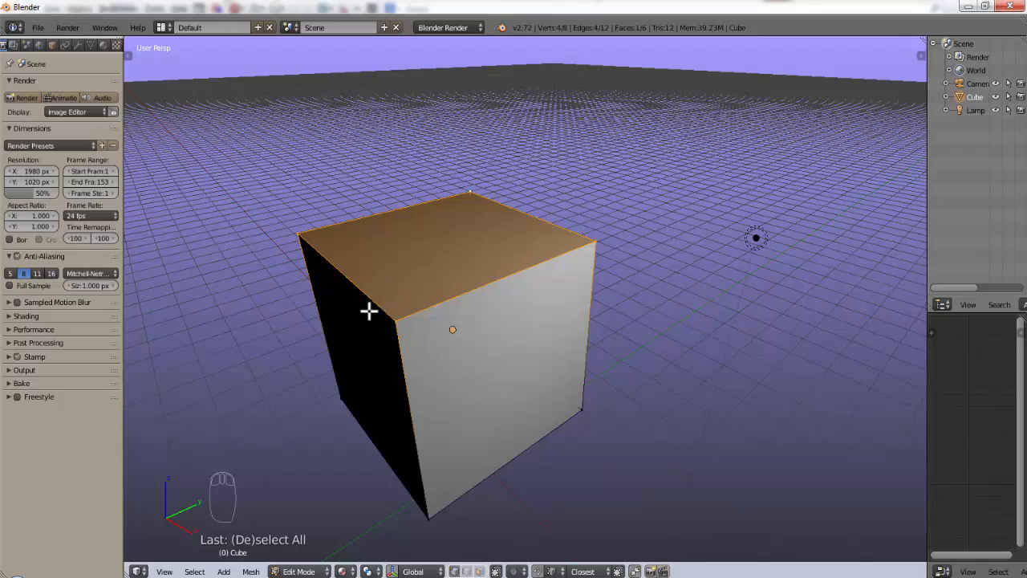
{"action": "middle_click_drag", "start_coordinate": [364, 376], "coordinate": [388, 318]}
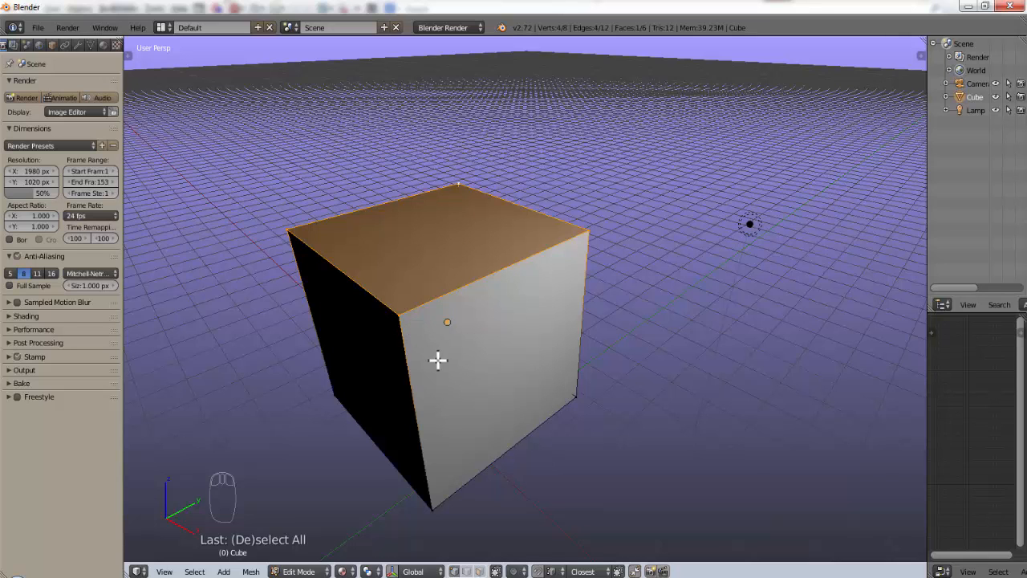
{"action": "scroll", "coordinate": [433, 361], "scroll_direction": "down", "scroll_amount": 2}
{"action": "scroll", "coordinate": [422, 328], "scroll_direction": "down", "scroll_amount": 1}
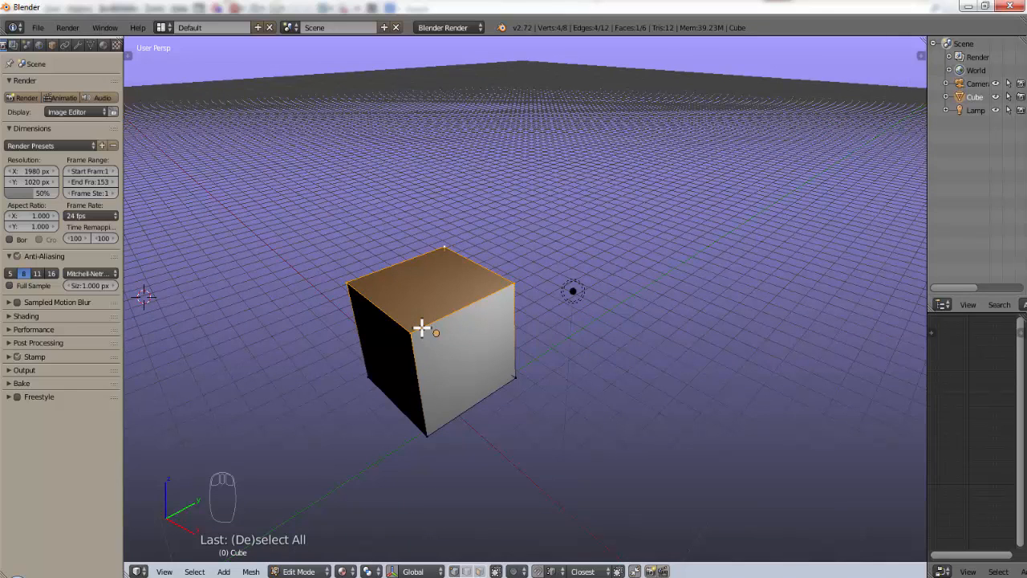
{"action": "key", "text": "x"}
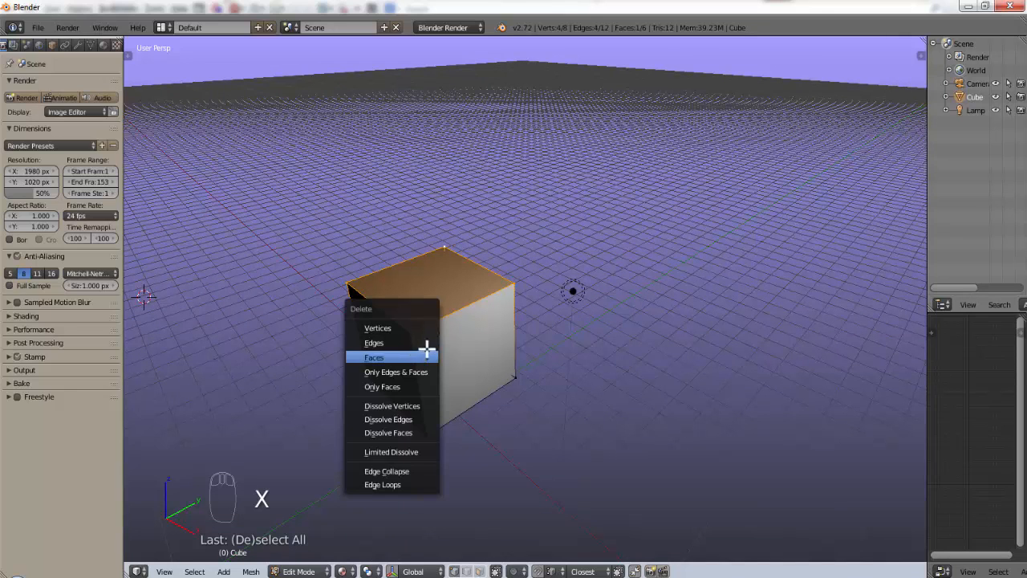
{"action": "key", "text": "Escape"}
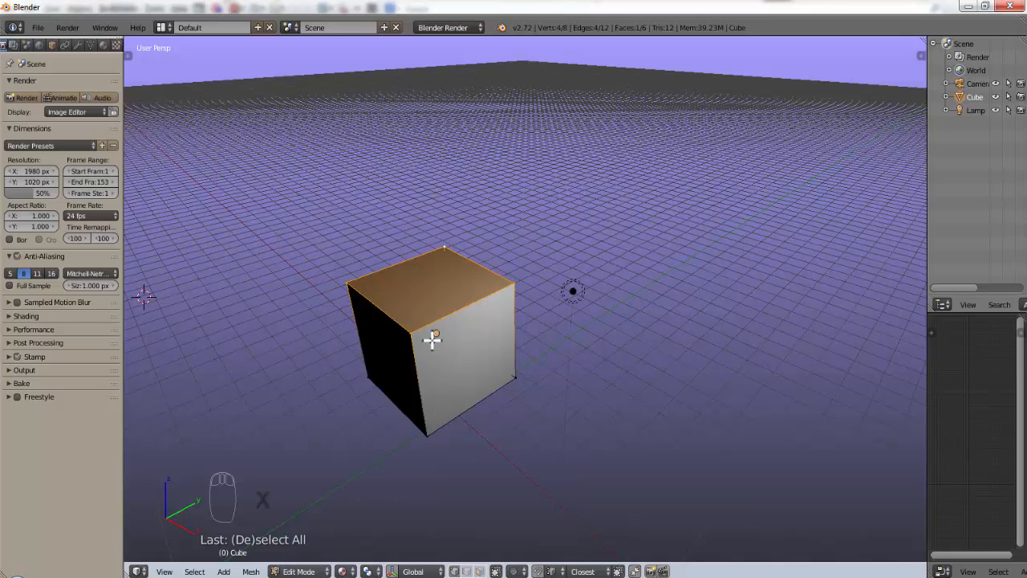
{"action": "key", "text": "x"}
{"action": "key", "text": "a"}
{"action": "key", "text": "x"}
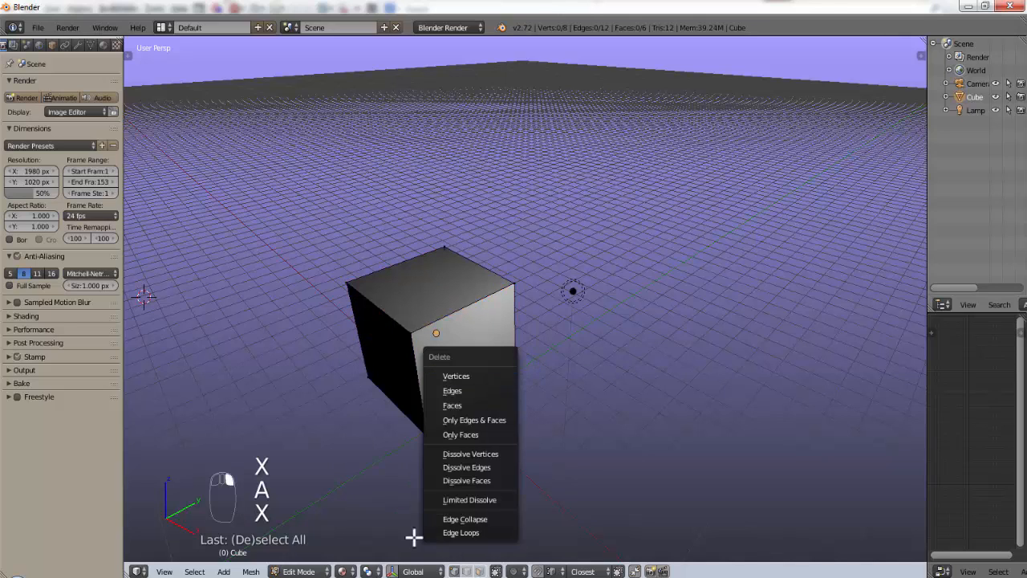
- Return to Object Mode and delete the cube
{"action": "left_click", "coordinate": [309, 570]}
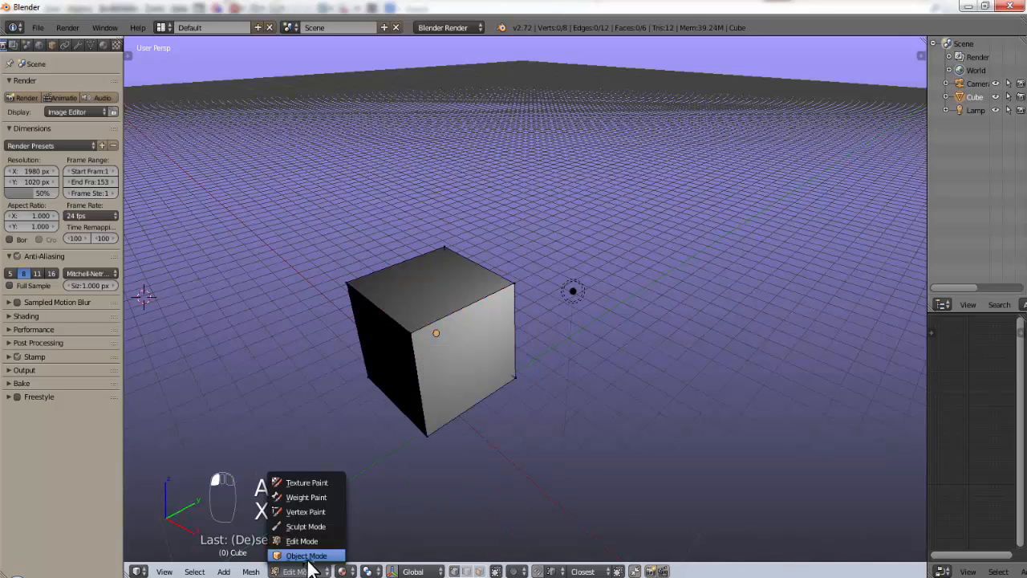
{"action": "left_click", "coordinate": [308, 557]}
{"action": "key", "text": "x"}
{"action": "left_click", "coordinate": [429, 389]}
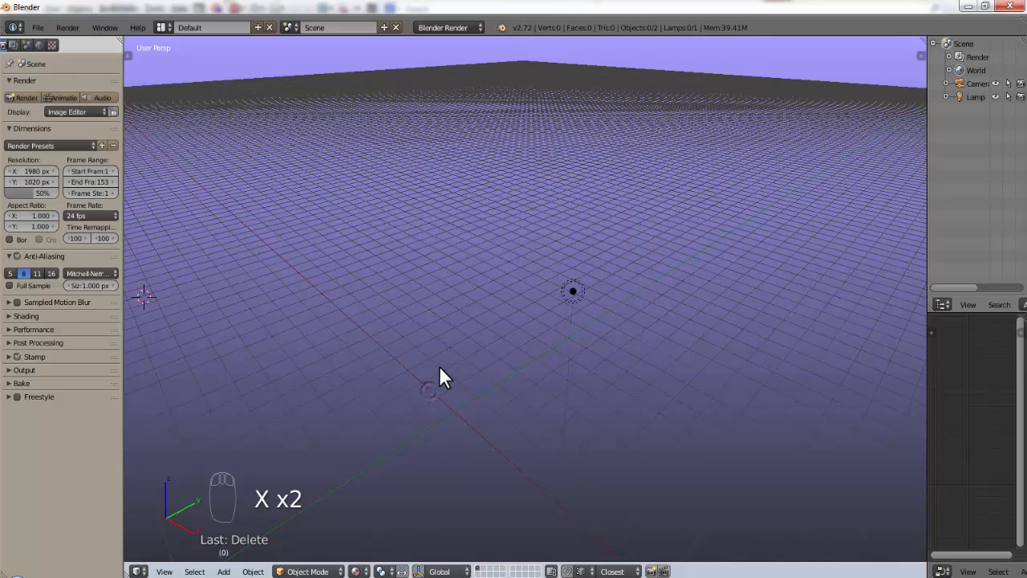
- Switch to the right side view and snap the 3D cursor to the center
{"action": "middle_click_drag", "start_coordinate": [440, 369], "coordinate": [469, 415]}
{"action": "key", "text": "KP_3"}
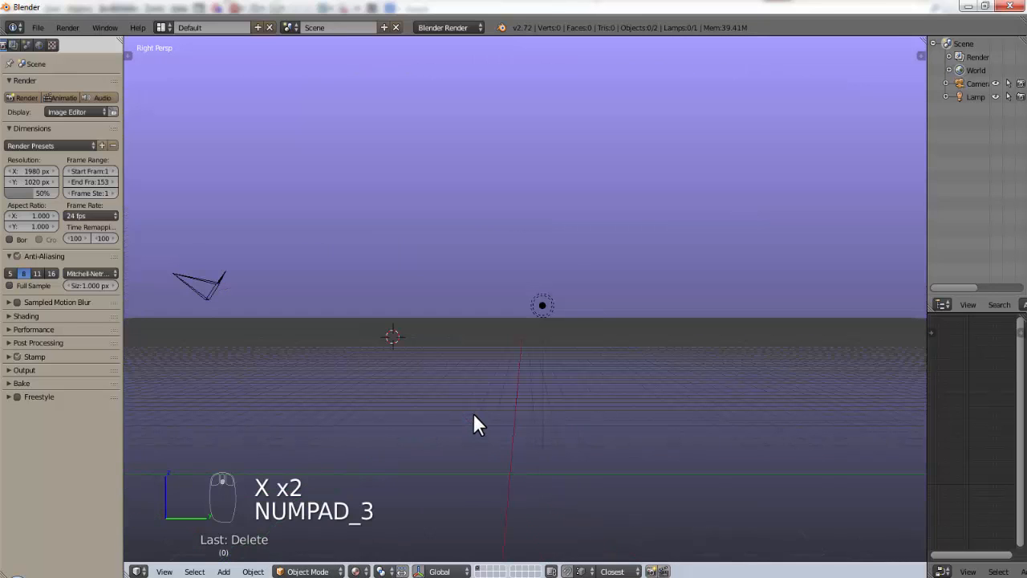
{"action": "middle_click_drag", "start_coordinate": [480, 425], "coordinate": [505, 464], "text": "ctrl"}
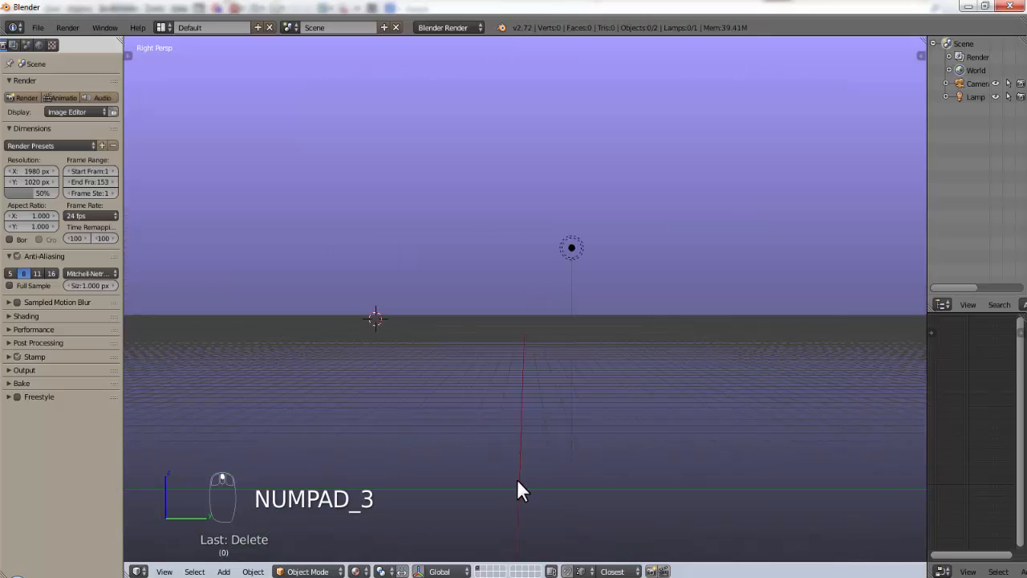
{"action": "key", "text": "shift+s"}
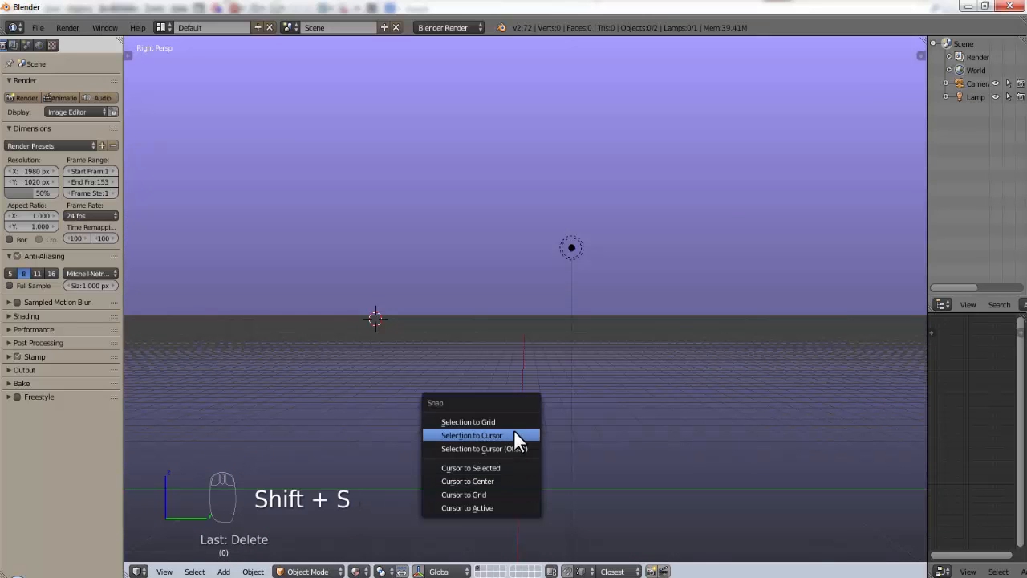
{"action": "left_click", "coordinate": [503, 482]}
{"action": "middle_click_drag", "start_coordinate": [516, 495], "coordinate": [561, 503]}
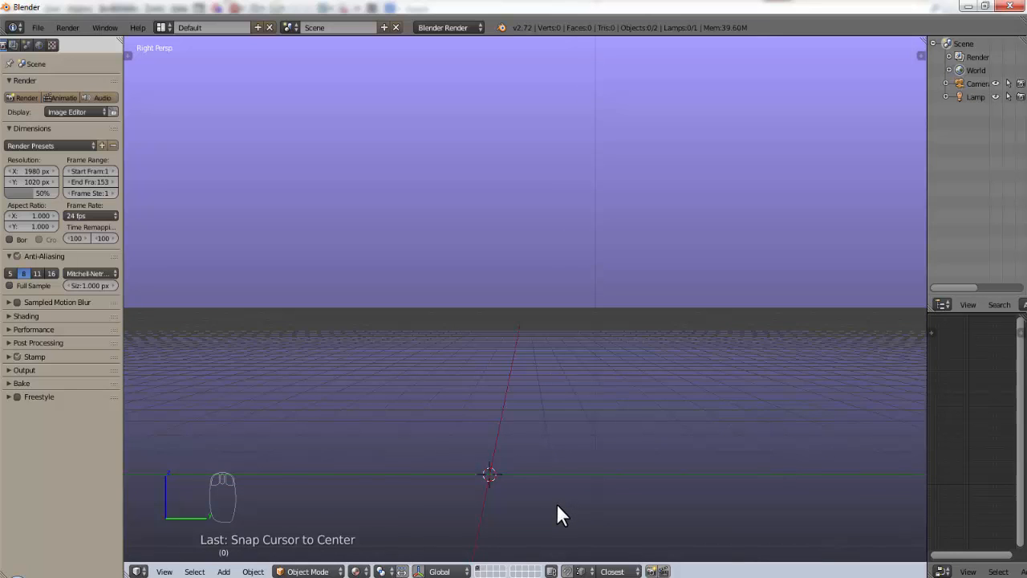
- Add a cylinder mesh at the centered 3D cursor
{"action": "key", "text": "shift+a"}
{"action": "mouse_move", "coordinate": [553, 363]}
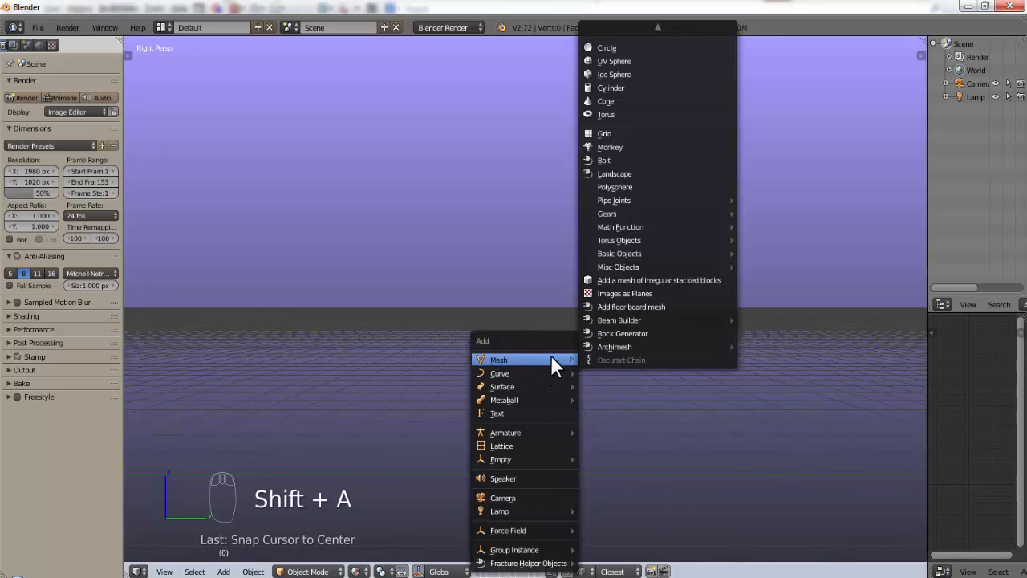
{"action": "mouse_move", "coordinate": [673, 16]}
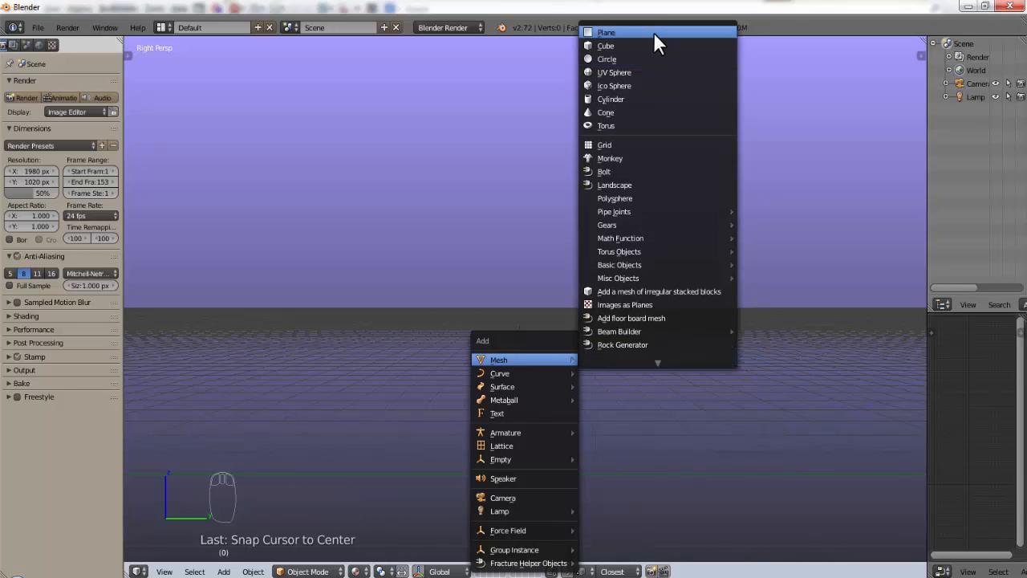
{"action": "left_click", "coordinate": [644, 97]}
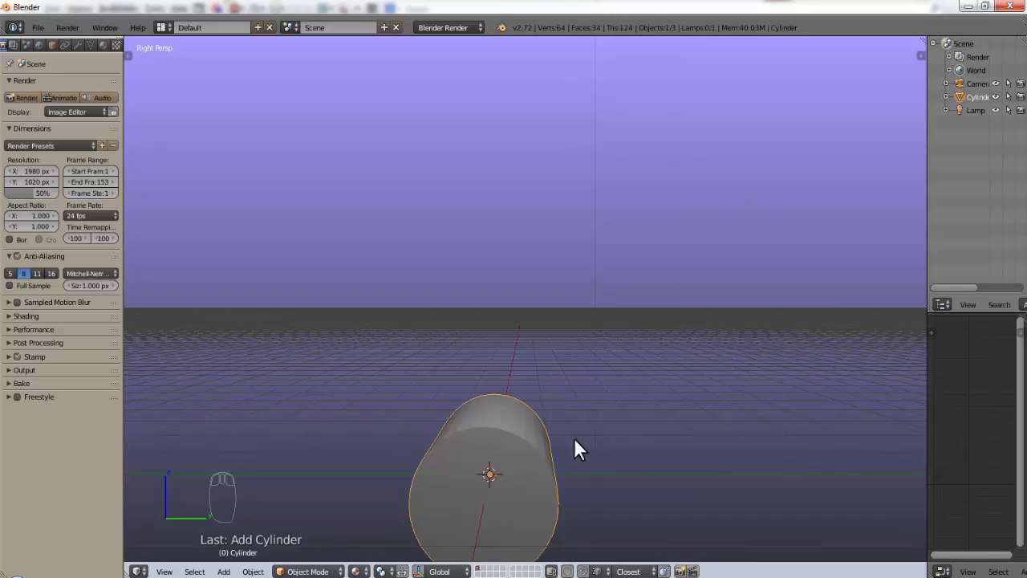
- Rotate the cylinder about the global Z axis, then rotate it in the side view until it stands nearly upright
{"action": "key", "text": "r"}
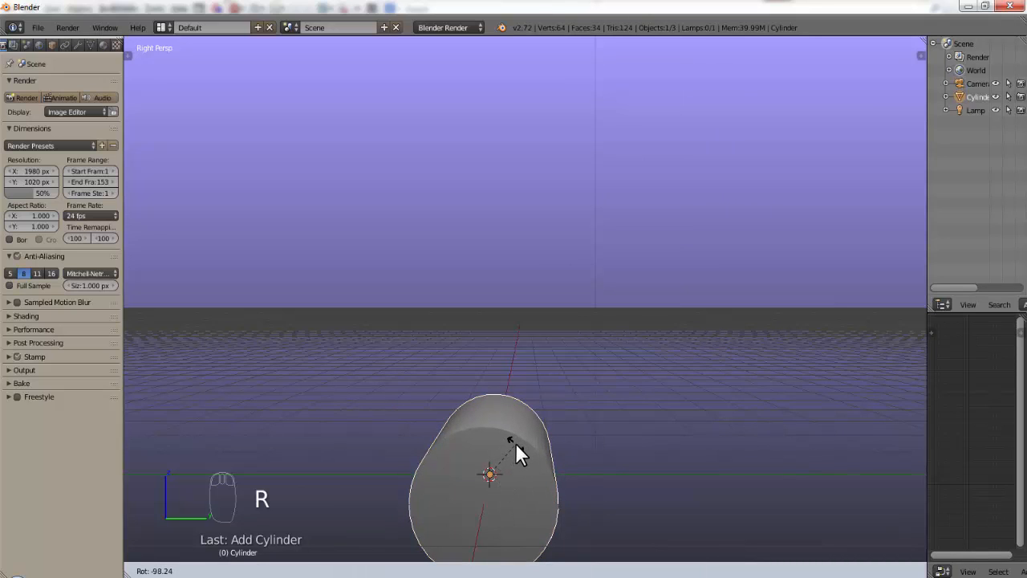
{"action": "key", "text": "z"}
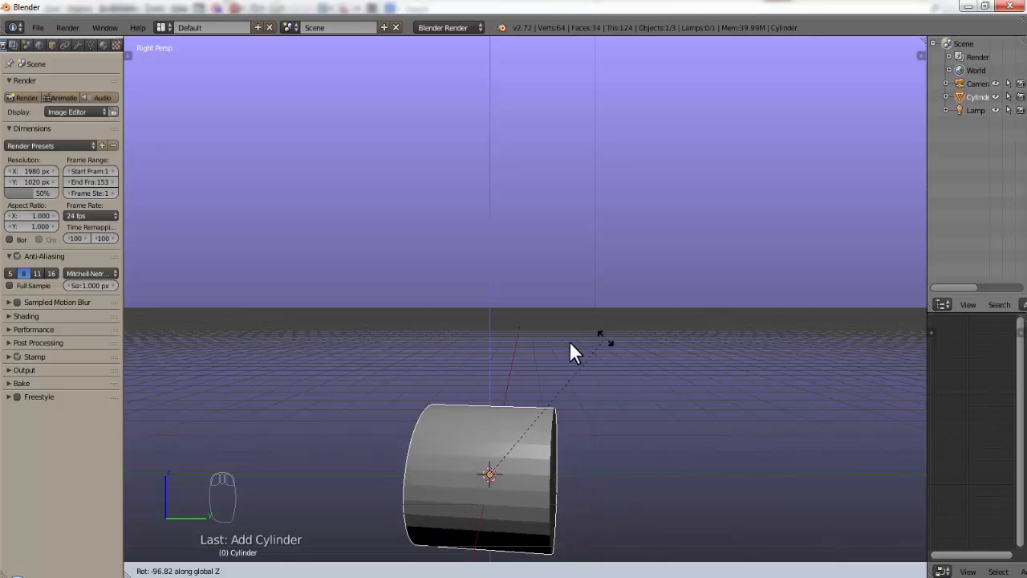
{"action": "left_click", "coordinate": [680, 291]}
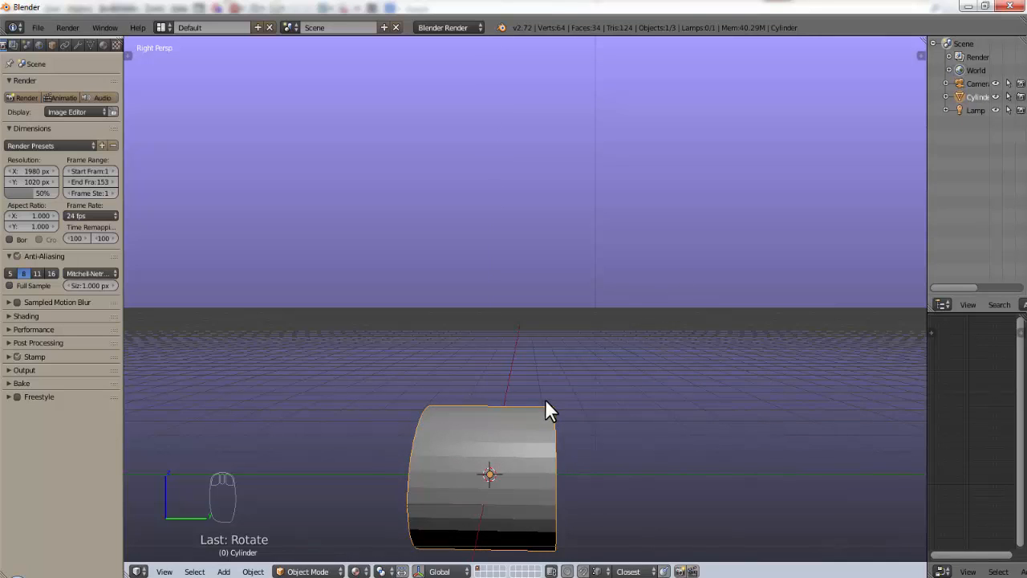
{"action": "key", "text": "r"}
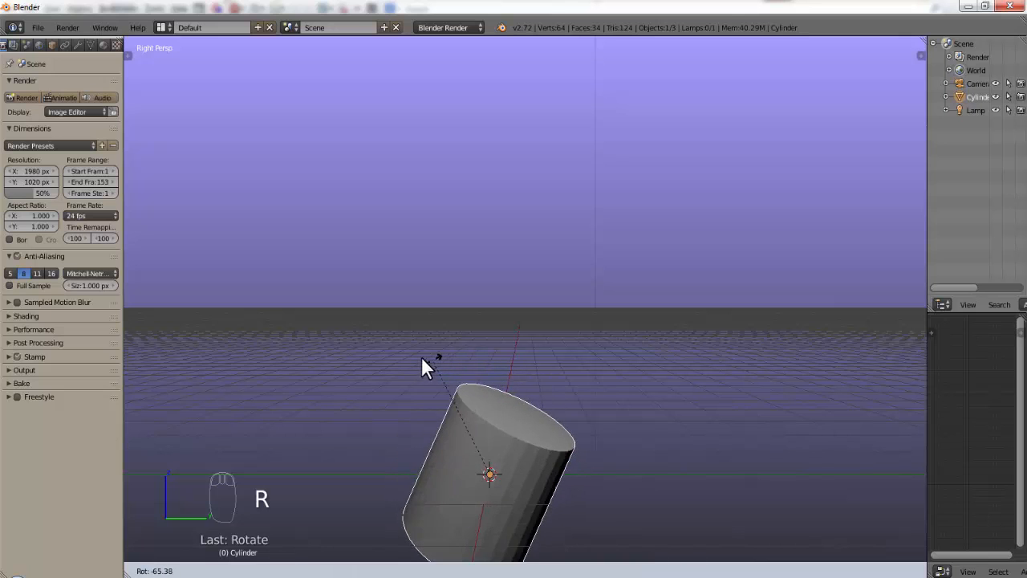
{"action": "right_click", "coordinate": [368, 366]}
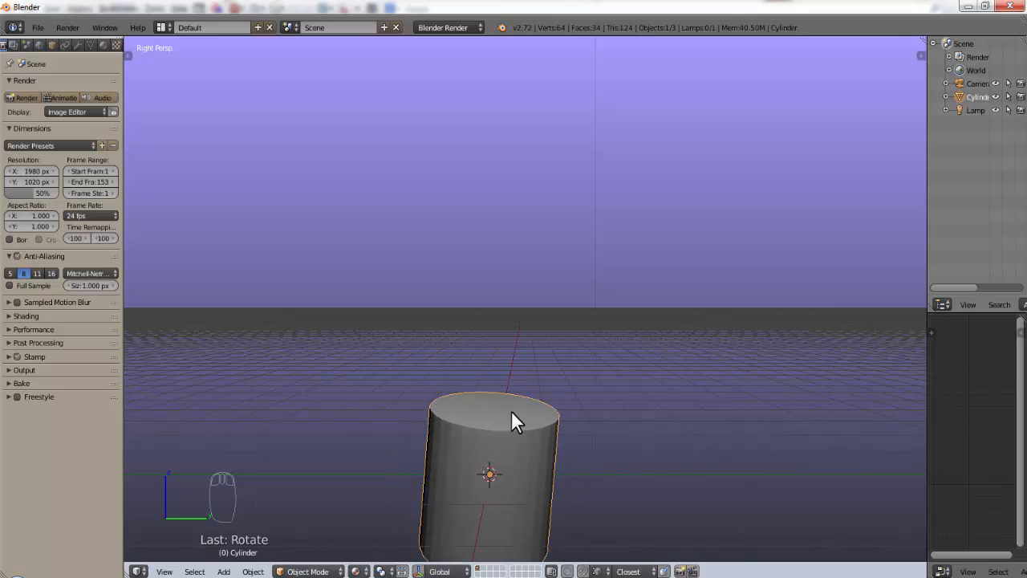
- Stretch the cylinder along the global Z axis to about five times its height to form a tall trunk
{"action": "key", "text": "s"}
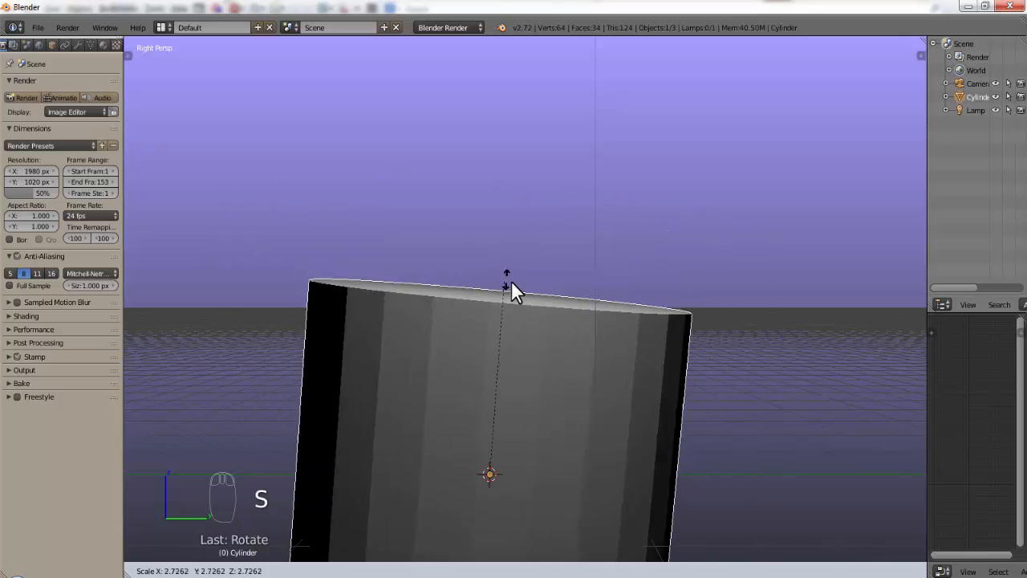
{"action": "key", "text": "z"}
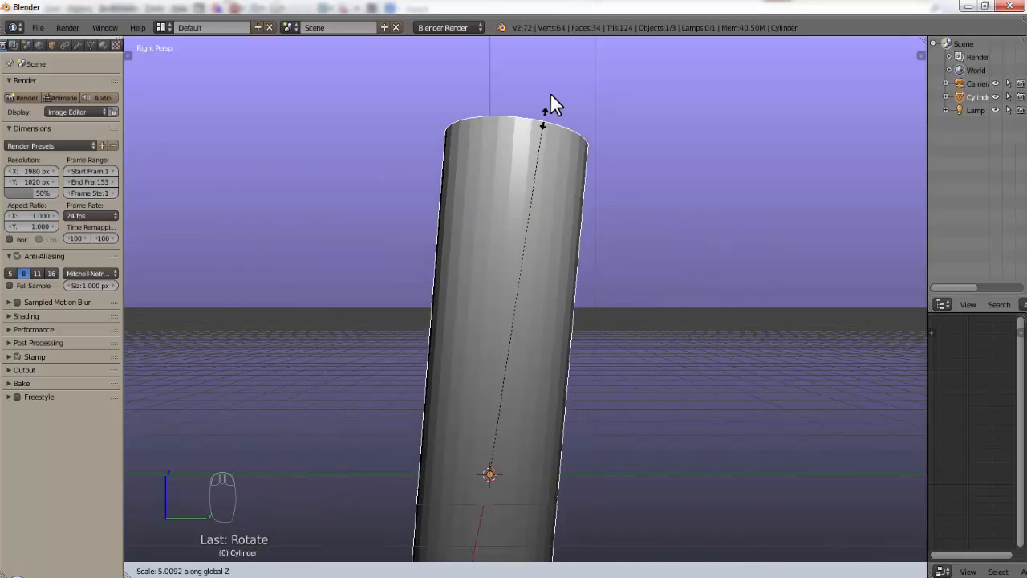
{"action": "left_click", "coordinate": [558, 60]}
{"action": "scroll", "coordinate": [514, 257], "scroll_direction": "down", "scroll_amount": 6}
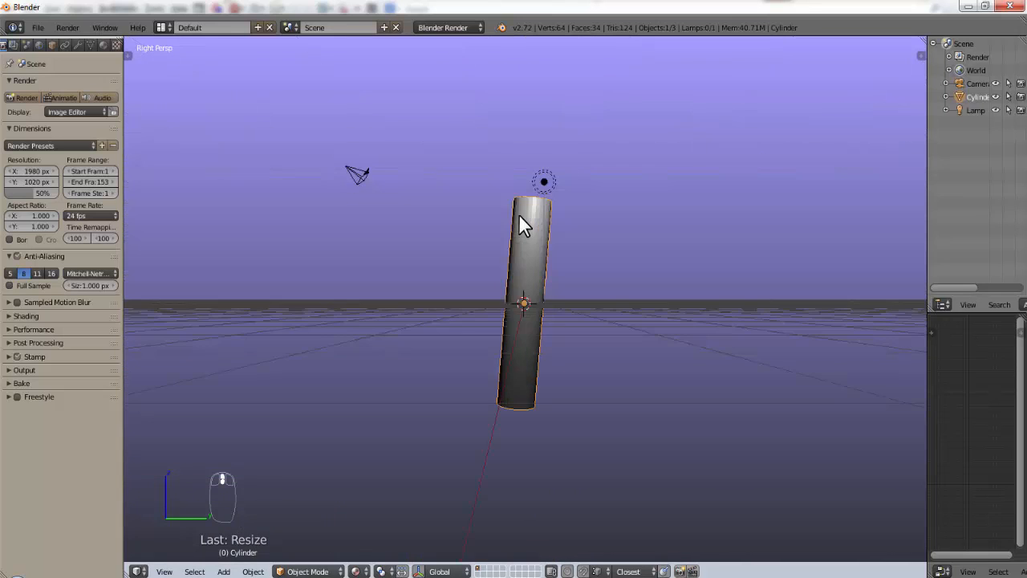
- Place the 3D cursor at the middle of the cylinder's top face, checking it from the top, front and right views
{"action": "middle_click_drag", "start_coordinate": [559, 285], "coordinate": [587, 281]}
{"action": "scroll", "coordinate": [595, 255], "scroll_direction": "up", "scroll_amount": 3}
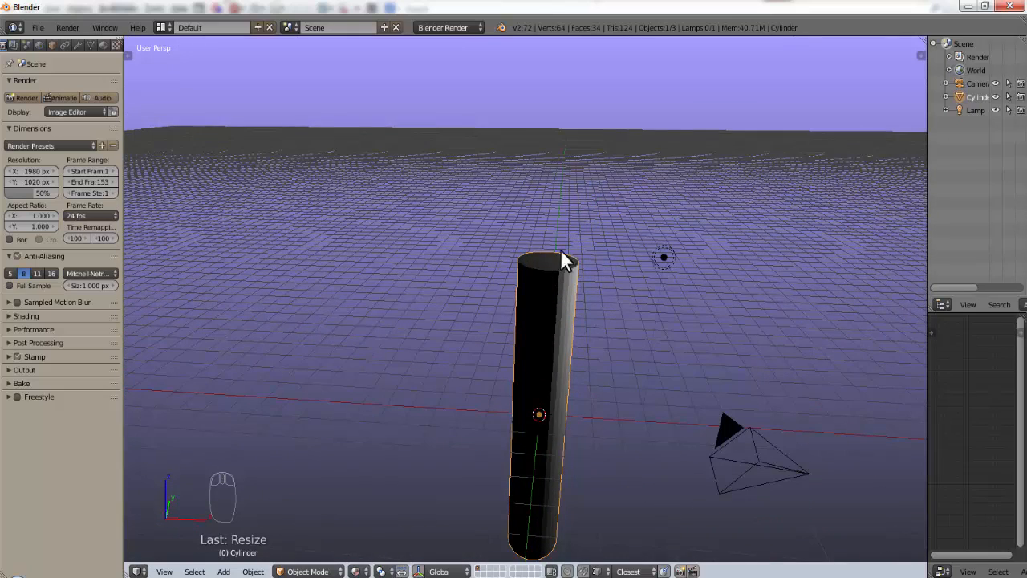
{"action": "left_click", "coordinate": [549, 272]}
{"action": "key", "text": "KP_7"}
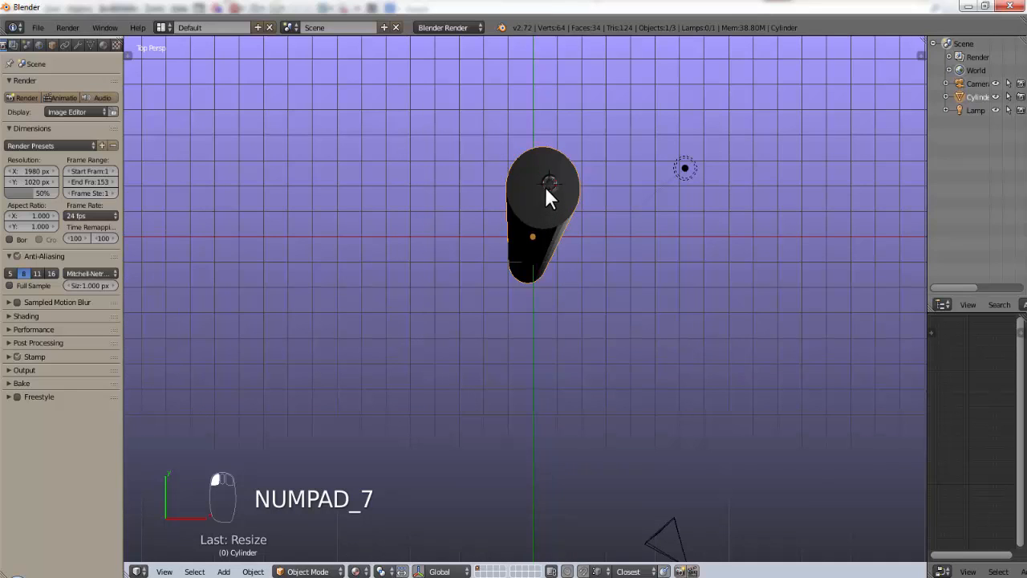
{"action": "left_click", "coordinate": [540, 181]}
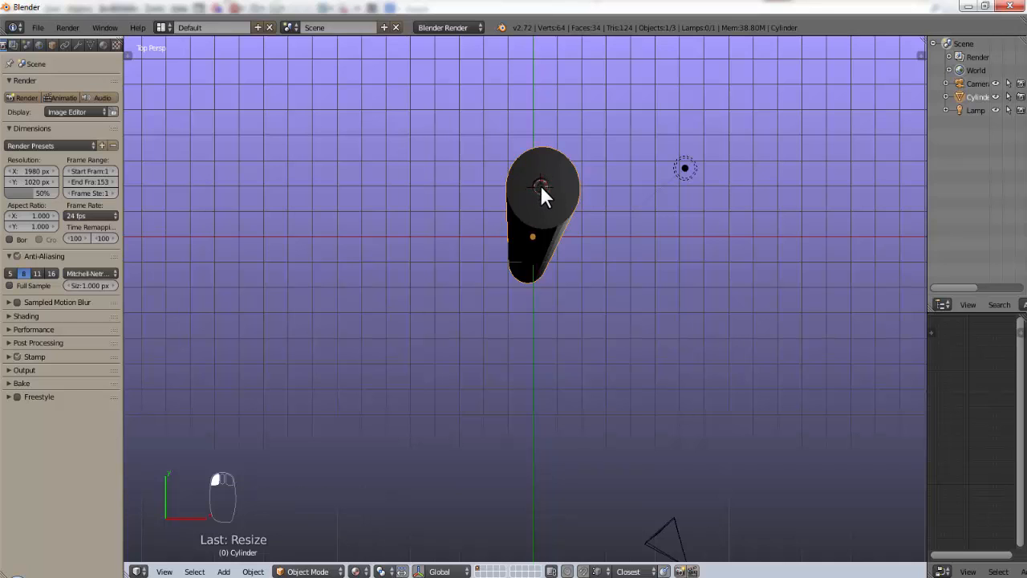
{"action": "left_click", "coordinate": [545, 183]}
{"action": "key", "text": "KP_1"}
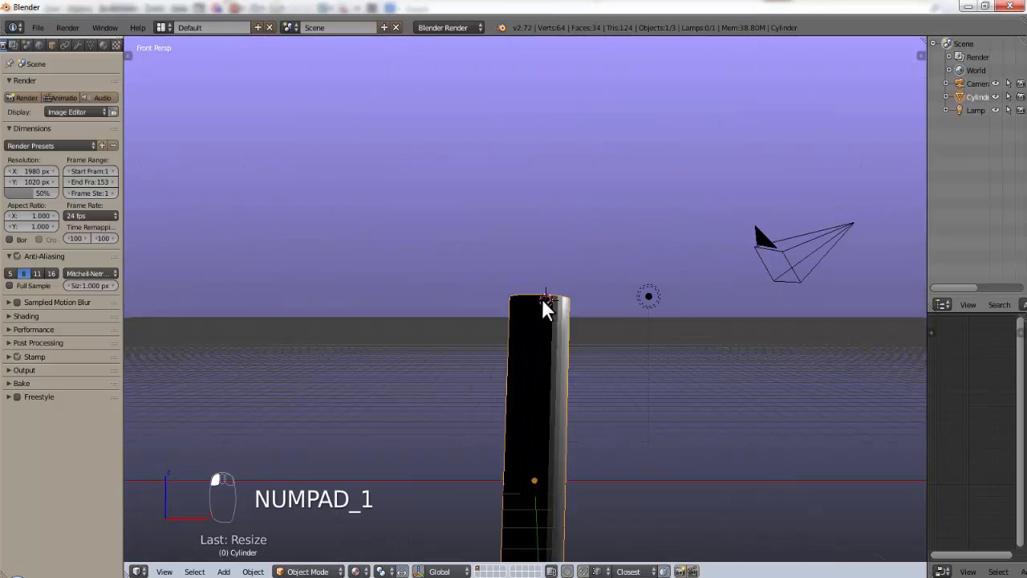
{"action": "key", "text": "KP_3"}
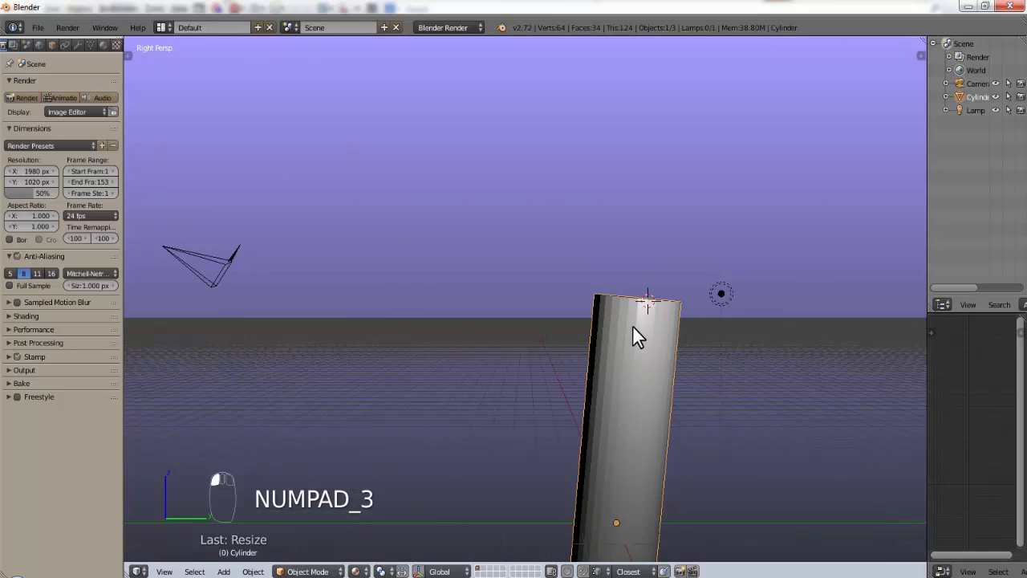
{"action": "key", "text": "KP_7"}
{"action": "left_click", "coordinate": [541, 181]}
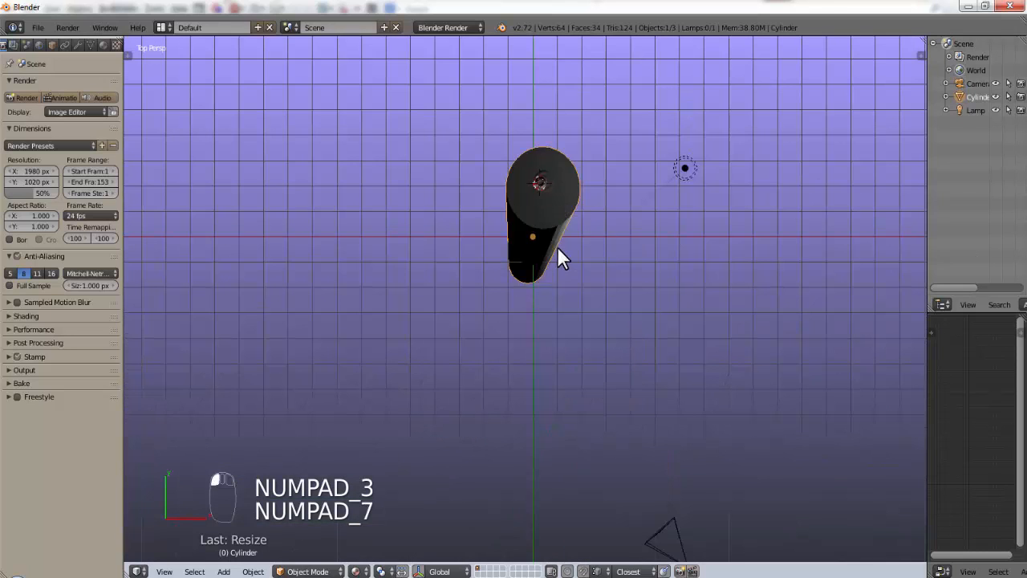
- Add a cone at the 3D cursor on top of the cylinder and scale it uniformly to about 4.17
{"action": "key", "text": "shift+a"}
{"action": "mouse_move", "coordinate": [543, 281]}
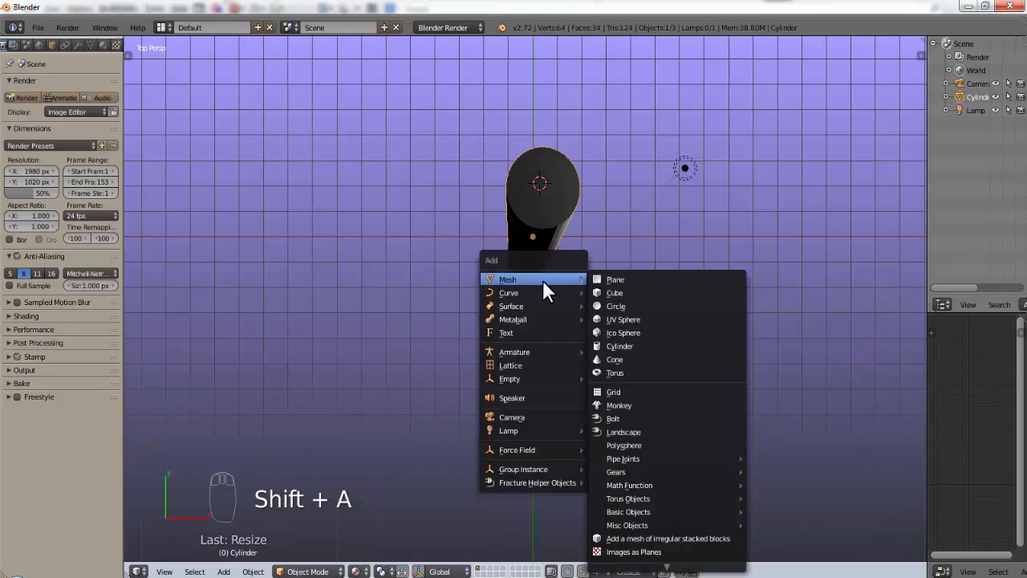
{"action": "left_click", "coordinate": [637, 360]}
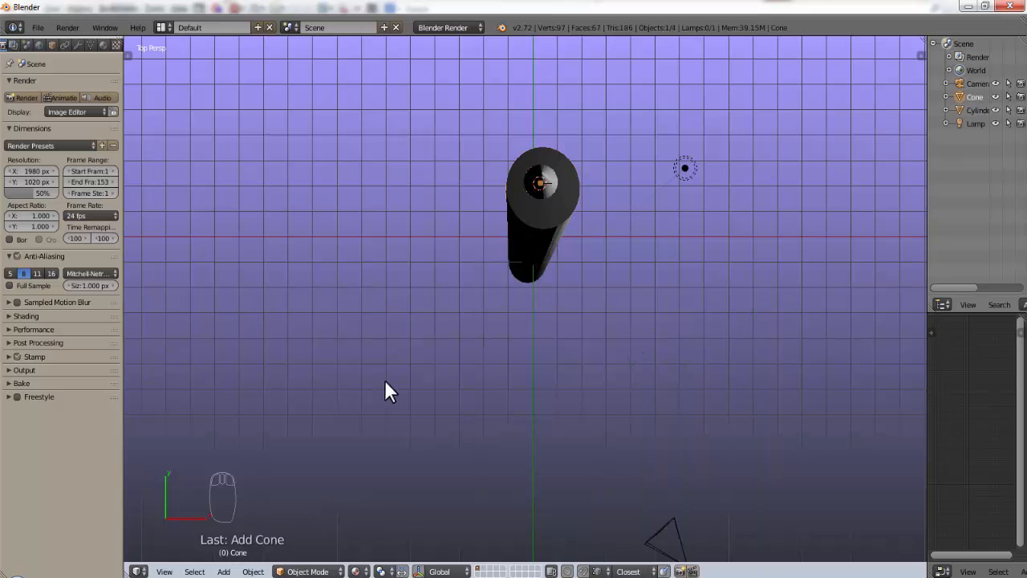
{"action": "key", "text": "s"}
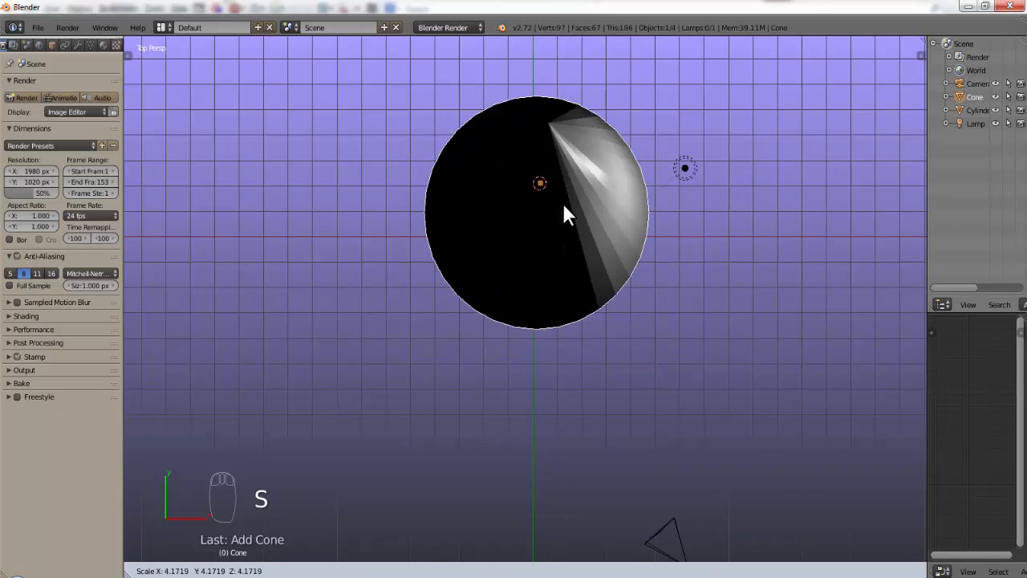
{"action": "left_click", "coordinate": [564, 216]}
{"action": "middle_click_drag", "start_coordinate": [697, 394], "coordinate": [518, 395]}
{"action": "scroll", "coordinate": [672, 512], "scroll_direction": "up", "scroll_amount": 3}
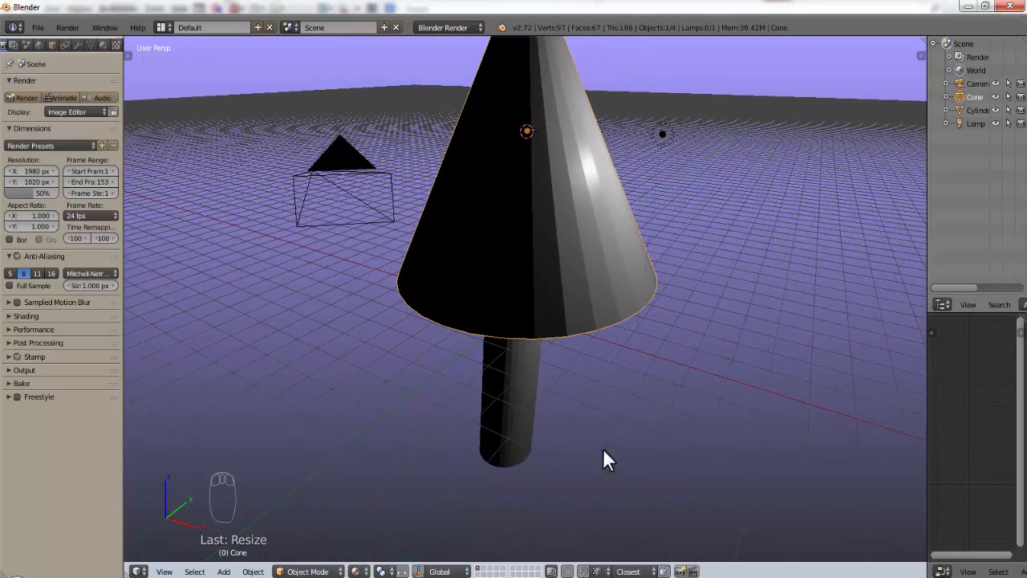
{"action": "middle_click_drag", "start_coordinate": [604, 449], "coordinate": [573, 377]}
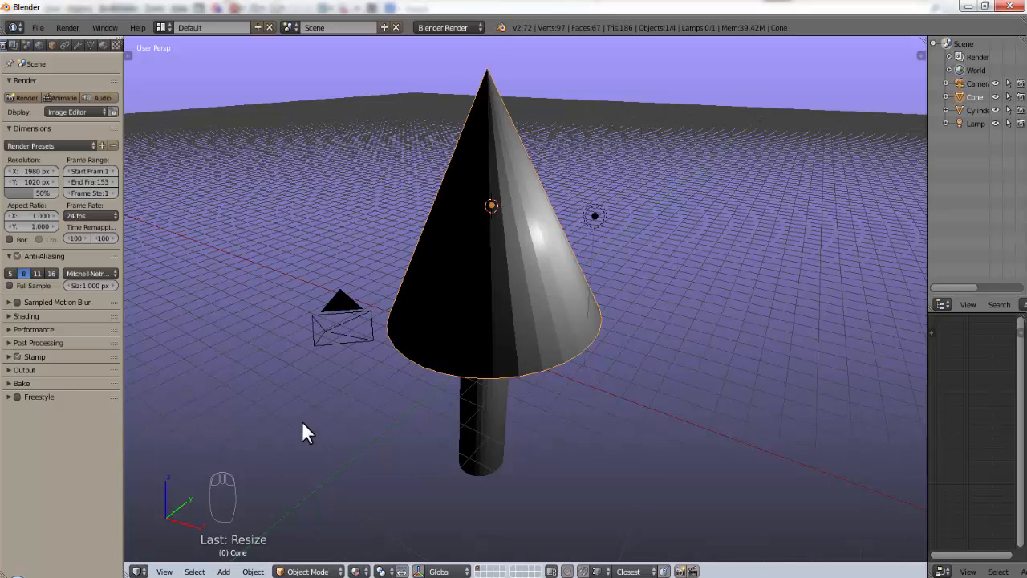
{"action": "key", "text": "shift+a"}
{"action": "mouse_move", "coordinate": [275, 360]}
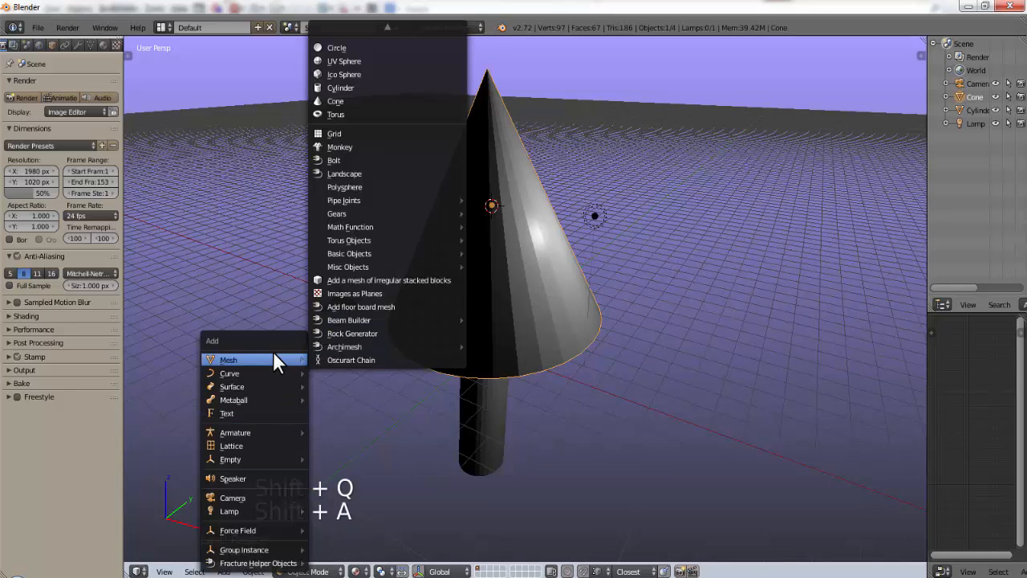
{"action": "mouse_move", "coordinate": [394, 12]}
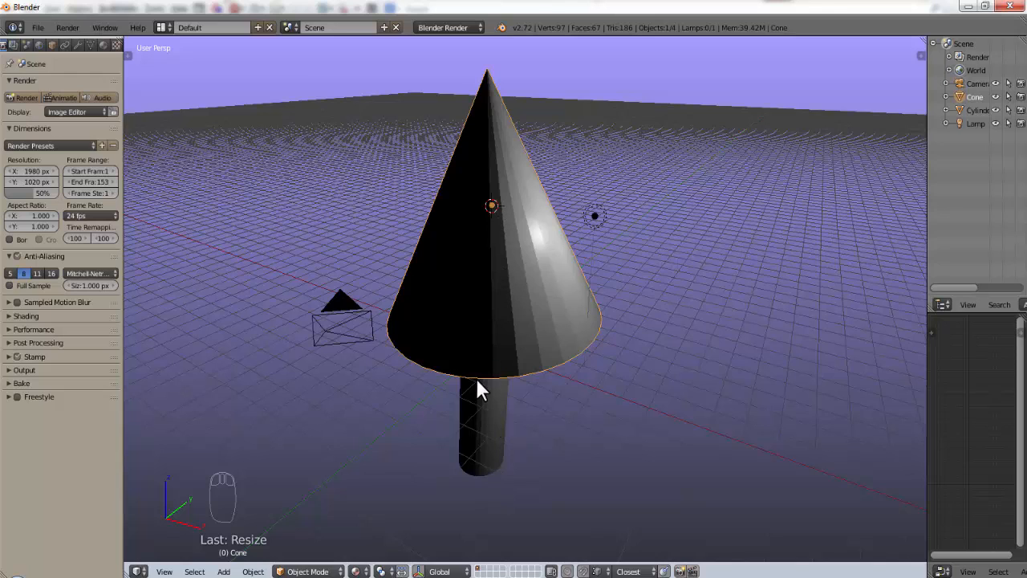
{"action": "key", "text": "shift+a"}
{"action": "mouse_move", "coordinate": [470, 358]}
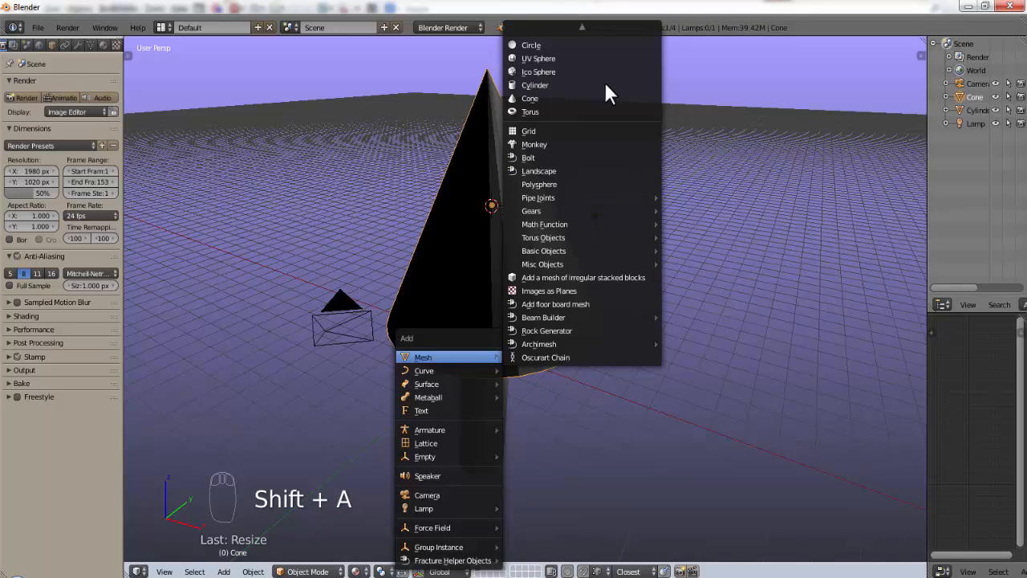
{"action": "mouse_move", "coordinate": [594, 25]}
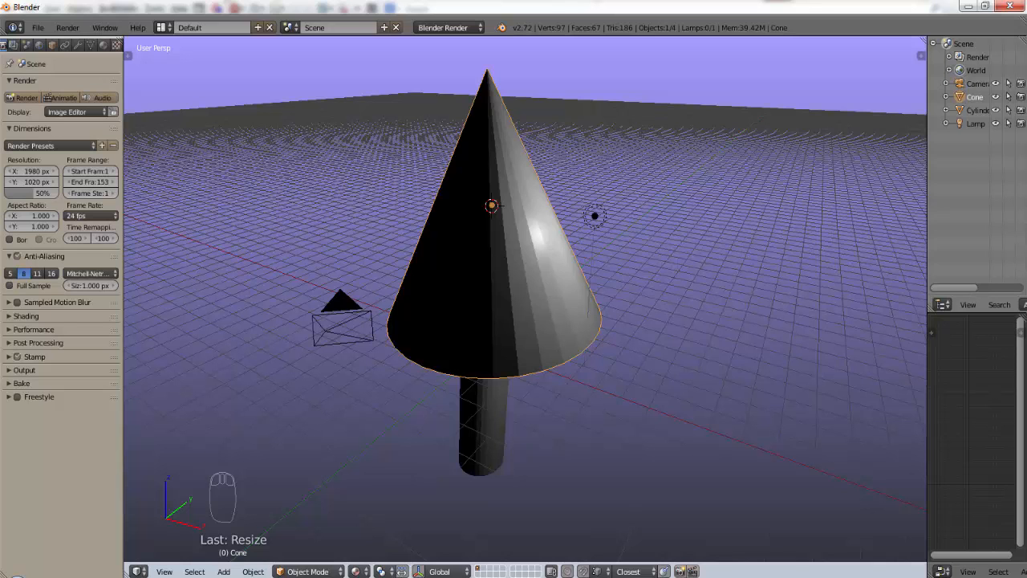
- Switch the cone from Object Mode to Edit Mode
{"action": "mouse_move", "coordinate": [495, 494]}
{"action": "middle_mouse_down"}
{"action": "mouse_move", "coordinate": [499, 444]}
{"action": "mouse_move", "coordinate": [498, 503]}
{"action": "middle_mouse_up"}
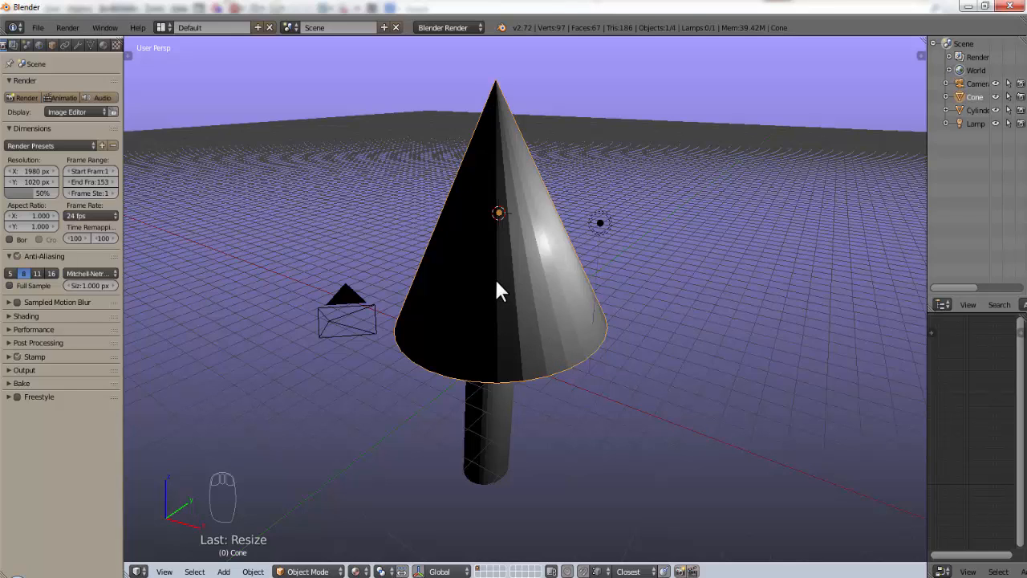
{"action": "scroll", "coordinate": [497, 289], "scroll_direction": "up", "scroll_amount": 2}
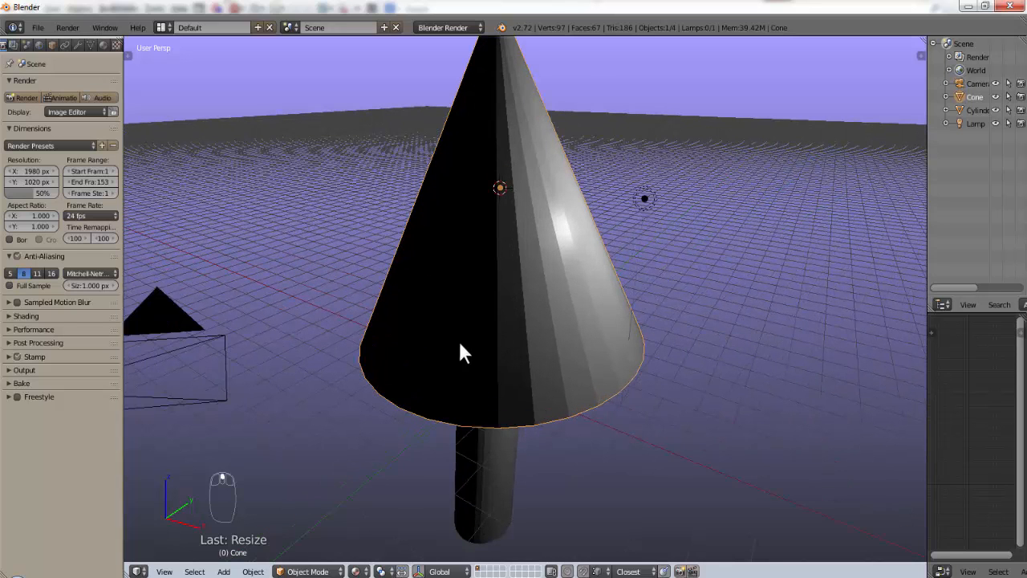
{"action": "left_click", "coordinate": [320, 571]}
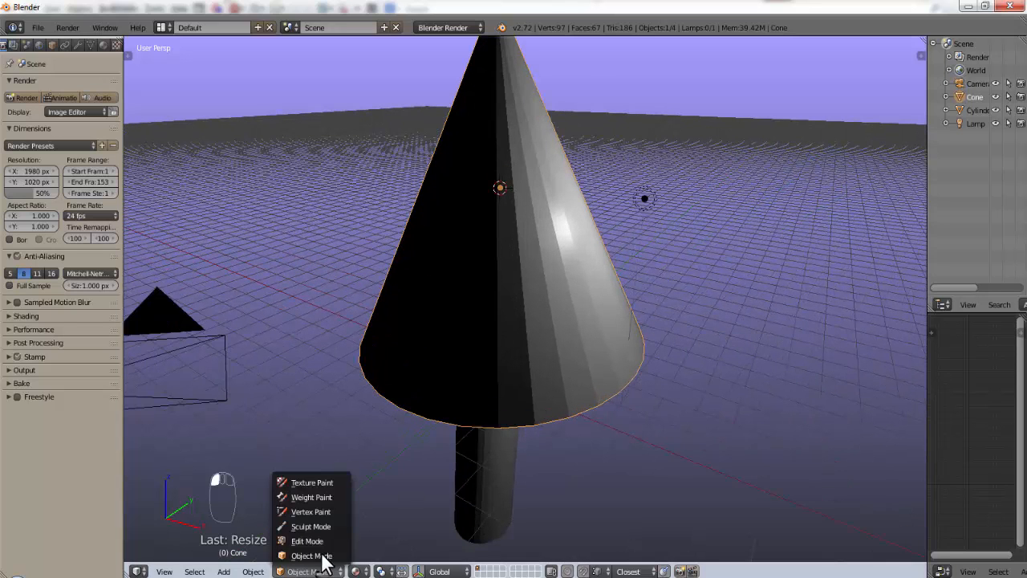
{"action": "left_click", "coordinate": [307, 541]}
- Examine the cone's vertices and edges, especially around its base rim, from several sides
{"action": "middle_click_drag", "start_coordinate": [546, 420], "coordinate": [565, 273]}
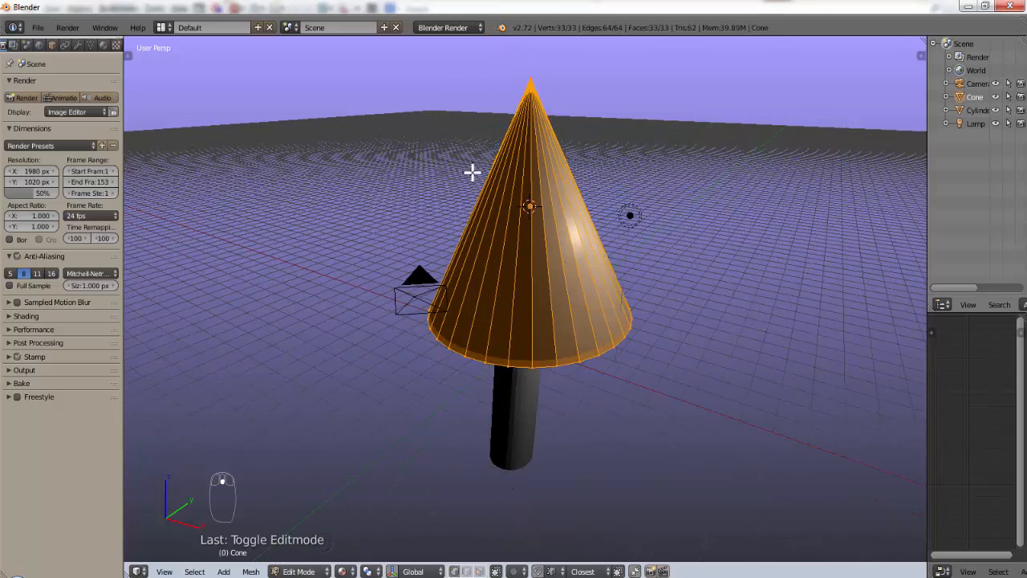
{"action": "scroll", "coordinate": [542, 240], "scroll_direction": "up", "scroll_amount": 2}
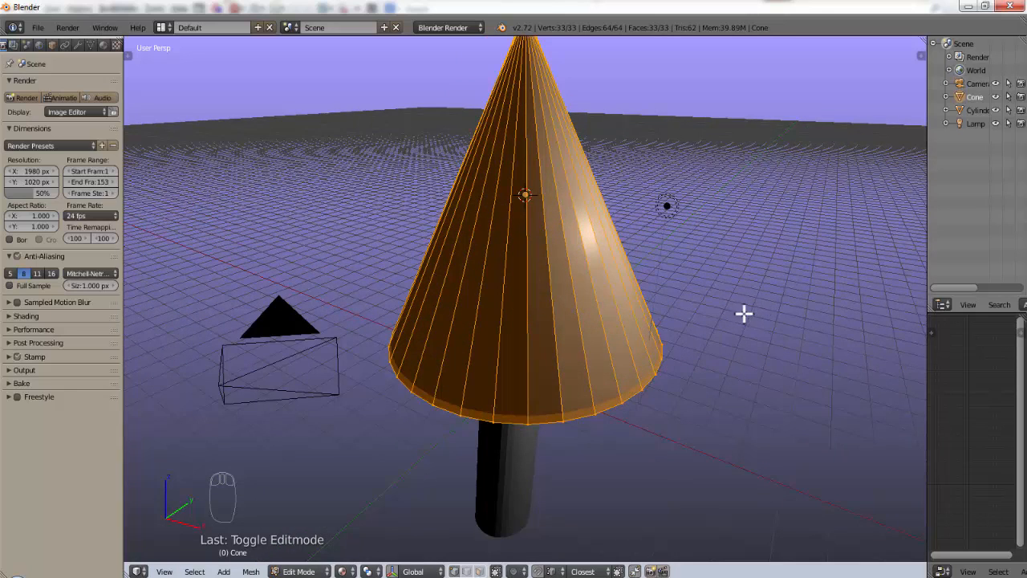
{"action": "middle_click_drag", "start_coordinate": [744, 314], "coordinate": [647, 283]}
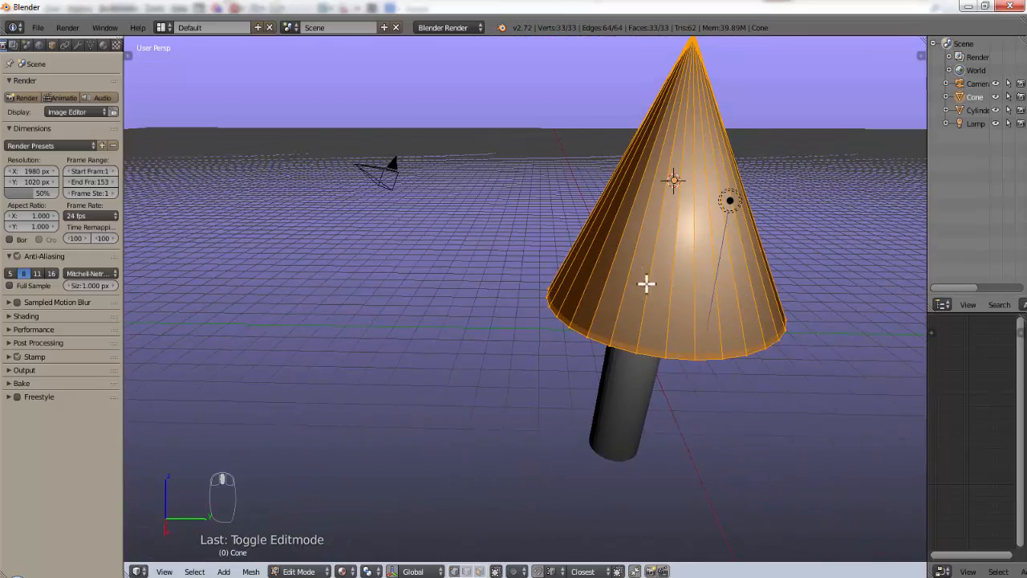
{"action": "middle_click_drag", "start_coordinate": [736, 270], "coordinate": [519, 348]}
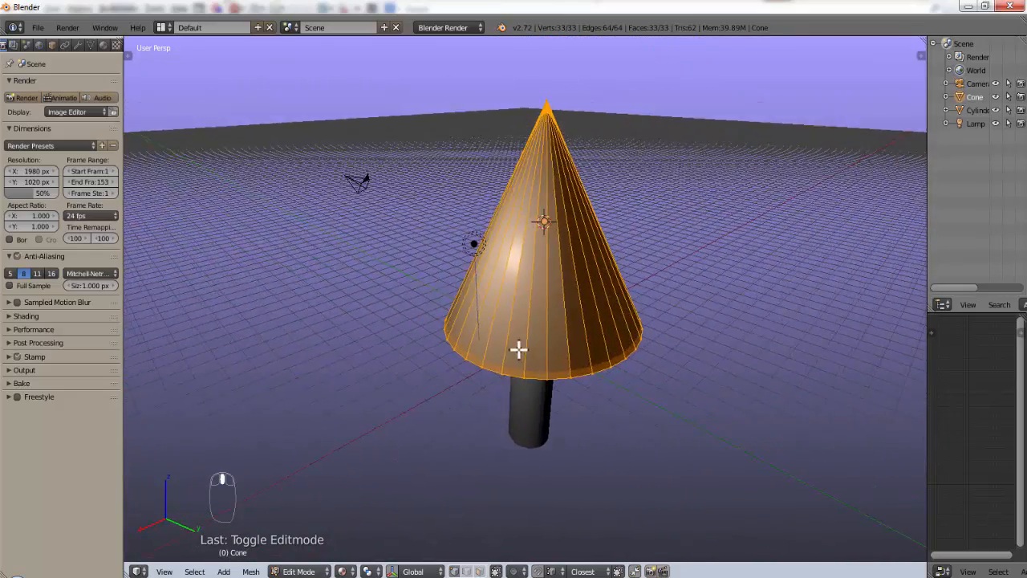
{"action": "scroll", "coordinate": [519, 349], "scroll_direction": "up", "scroll_amount": 5}
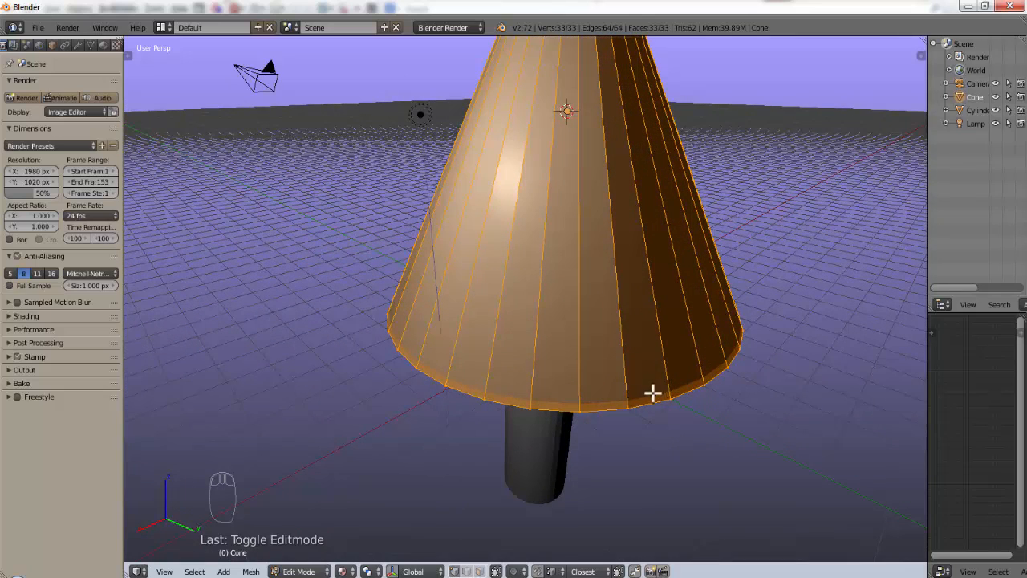
{"action": "scroll", "coordinate": [696, 318], "scroll_direction": "down", "scroll_amount": 5}
{"action": "scroll", "coordinate": [694, 321], "scroll_direction": "up", "scroll_amount": 3}
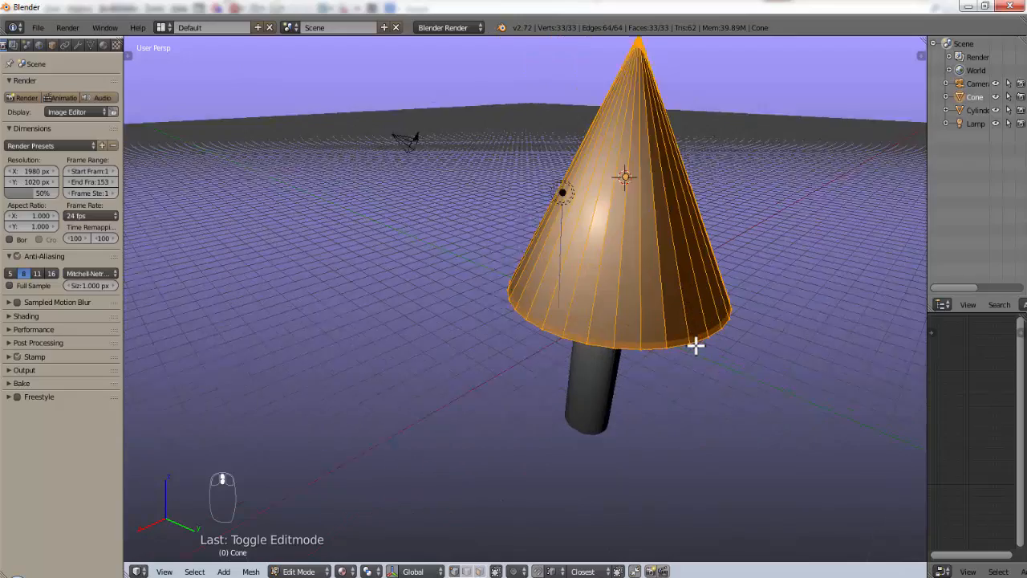
- Examine the cone's mesh and the trunk from above, from beneath the base and from the side, both close up and farther away
{"action": "scroll", "coordinate": [695, 337], "scroll_direction": "up", "scroll_amount": 1}
{"action": "scroll", "coordinate": [642, 104], "scroll_direction": "down", "scroll_amount": 4}
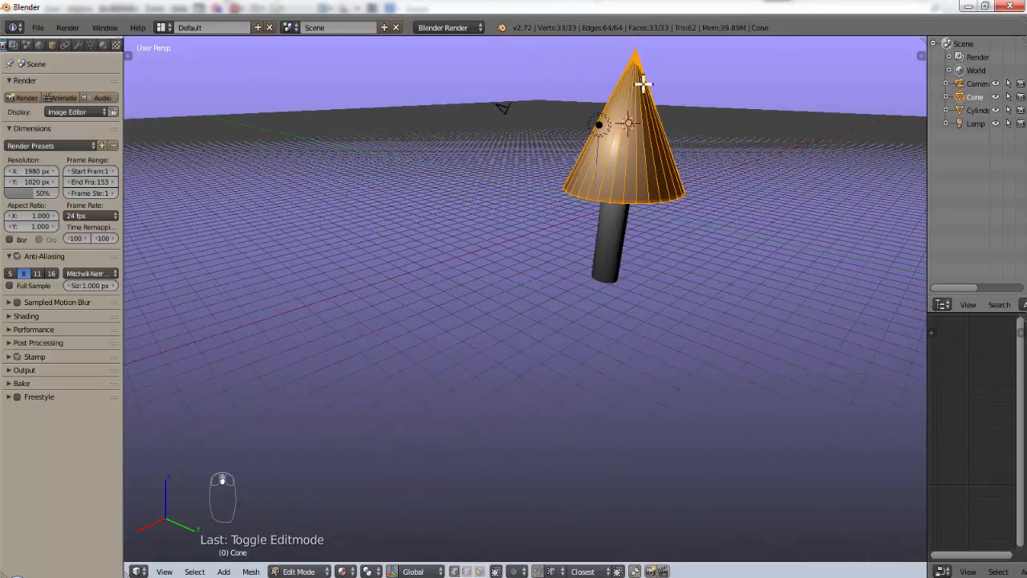
{"action": "scroll", "coordinate": [634, 87], "scroll_direction": "up", "scroll_amount": 1}
{"action": "middle_click_drag", "start_coordinate": [631, 92], "coordinate": [612, 194], "text": "shift"}
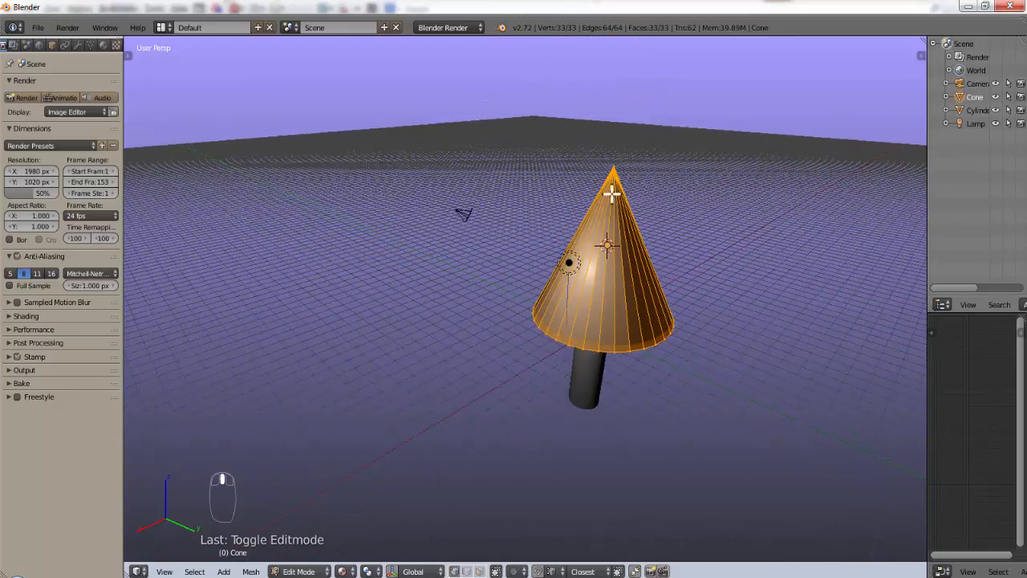
{"action": "scroll", "coordinate": [611, 193], "scroll_direction": "up", "scroll_amount": 4}
{"action": "middle_click_drag", "start_coordinate": [827, 442], "coordinate": [601, 461]}
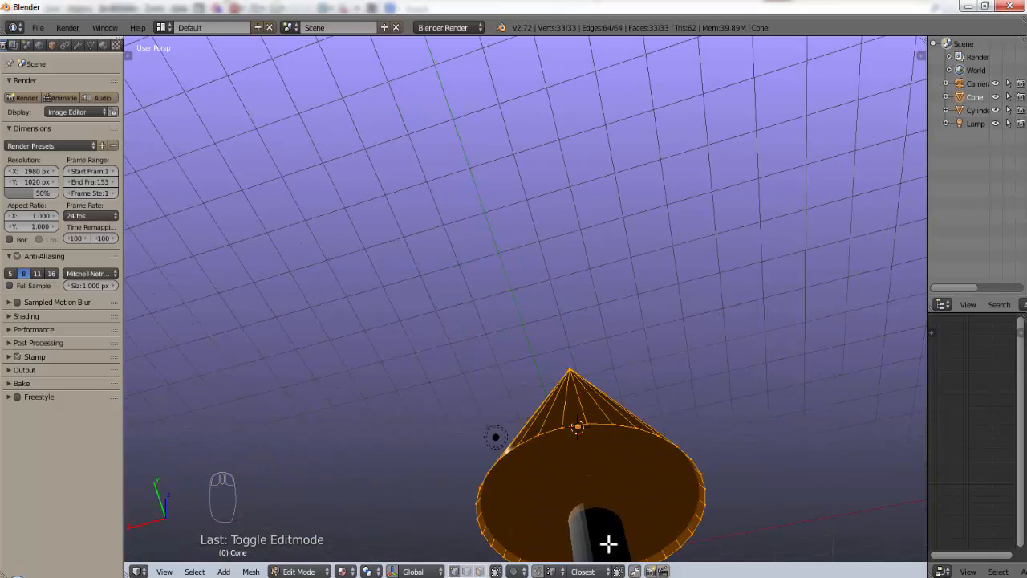
{"action": "middle_click_drag", "start_coordinate": [647, 378], "coordinate": [621, 378]}
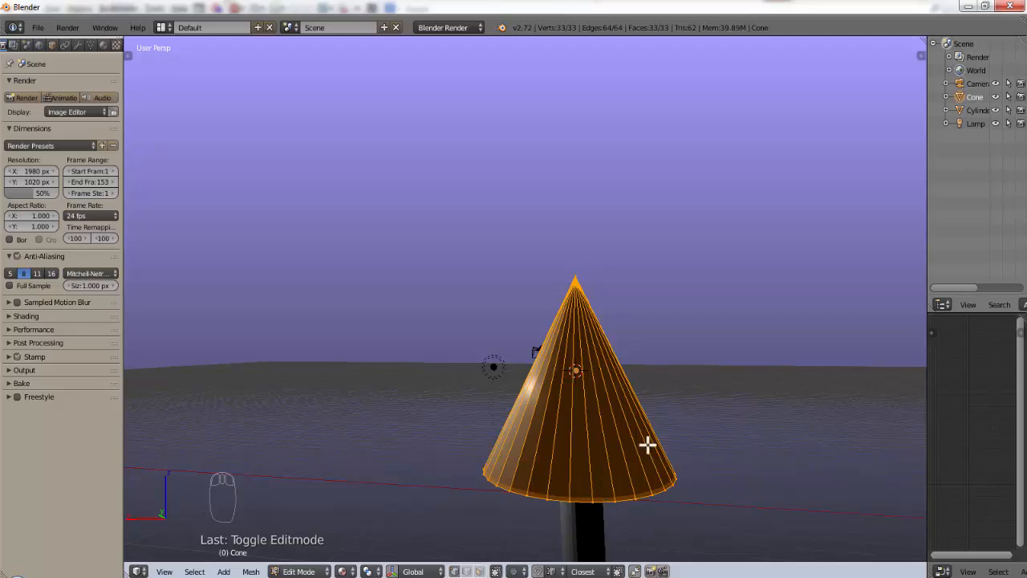
{"action": "middle_click_drag", "start_coordinate": [647, 445], "coordinate": [629, 335]}
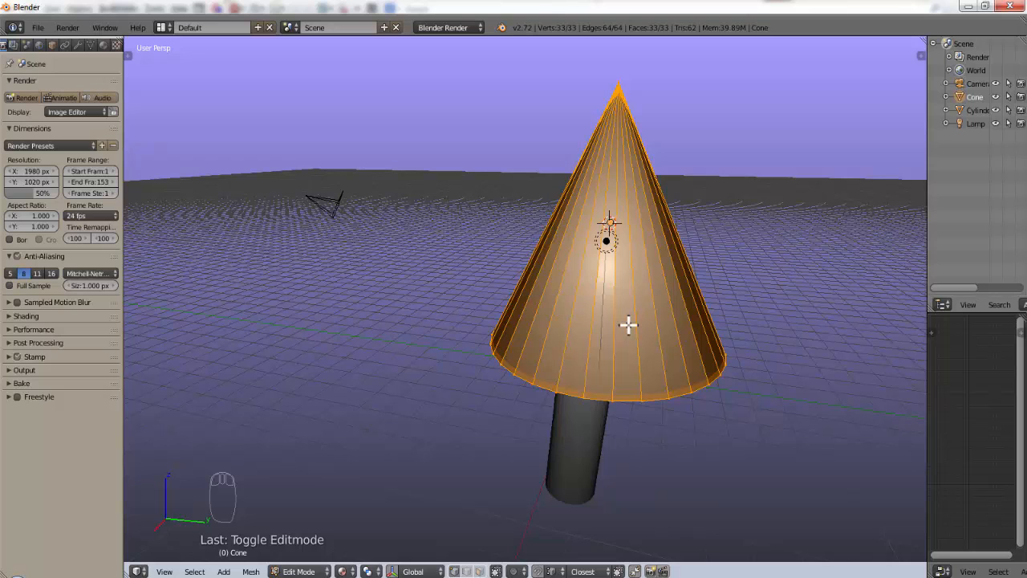
{"action": "scroll", "coordinate": [630, 405], "scroll_direction": "up", "scroll_amount": 2}
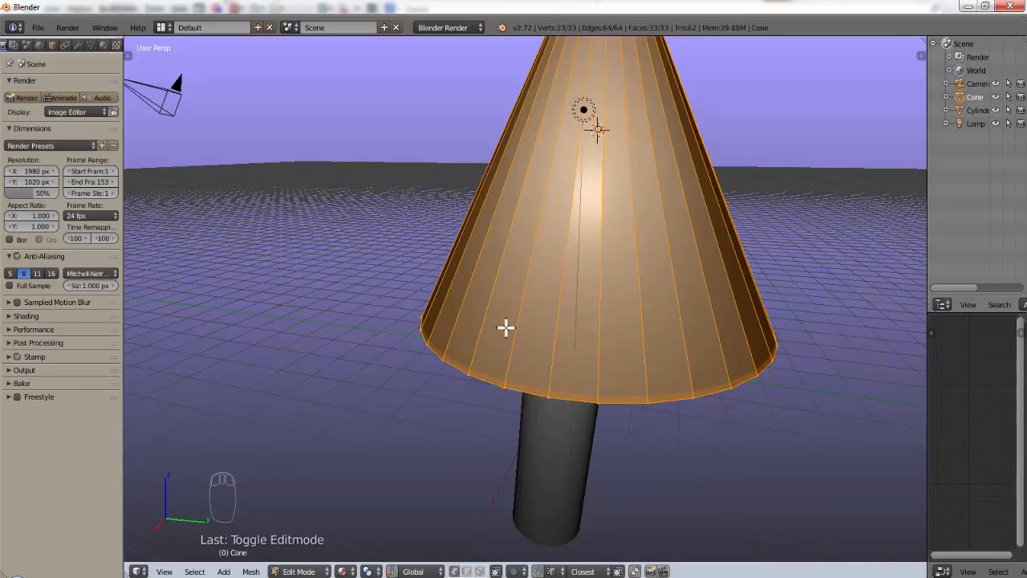
{"action": "scroll", "coordinate": [522, 321], "scroll_direction": "down", "scroll_amount": 5}
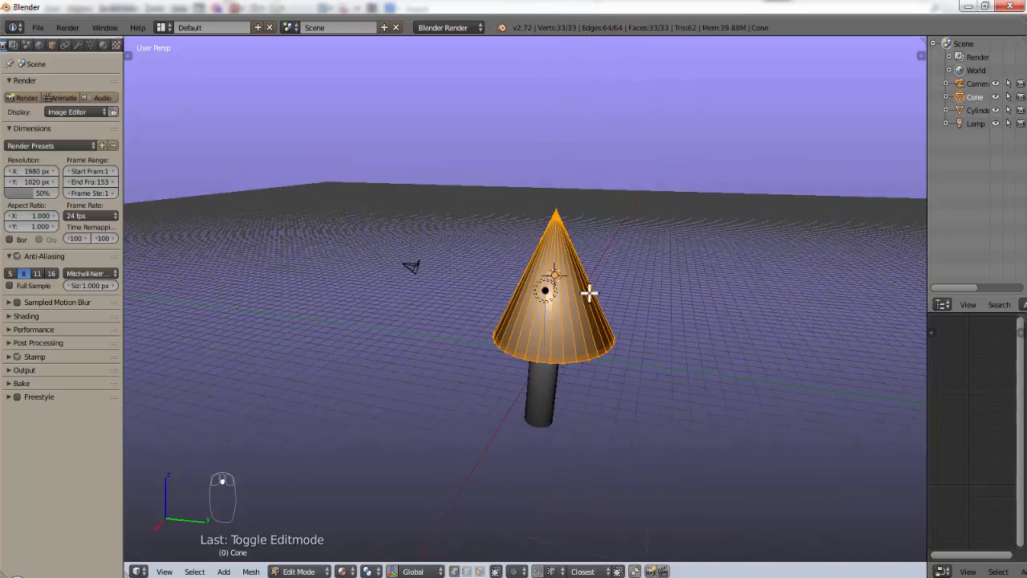
{"action": "scroll", "coordinate": [589, 292], "scroll_direction": "up", "scroll_amount": 5}
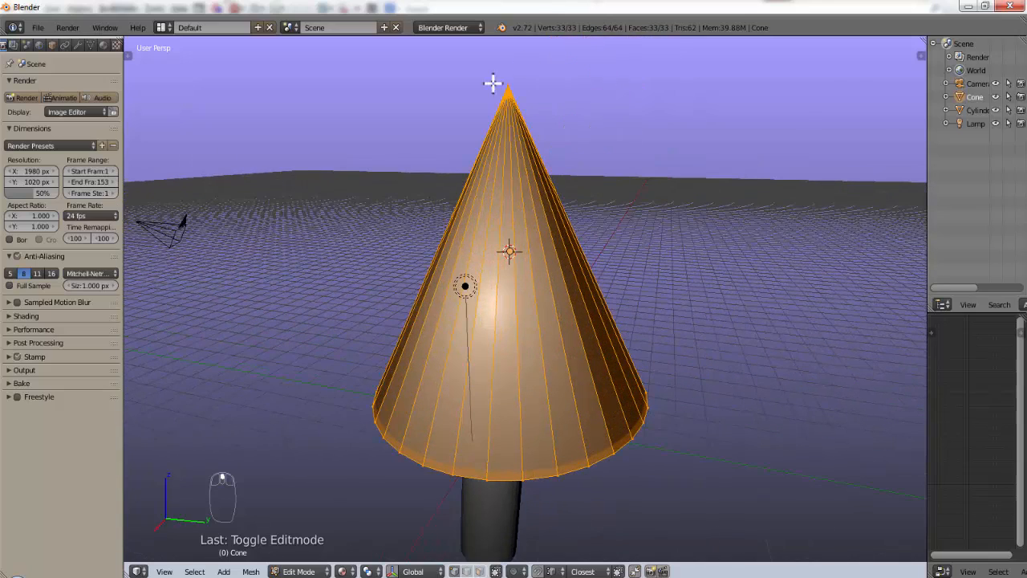
{"action": "scroll", "coordinate": [471, 191], "scroll_direction": "down", "scroll_amount": 3}
{"action": "scroll", "coordinate": [525, 192], "scroll_direction": "up", "scroll_amount": 1}
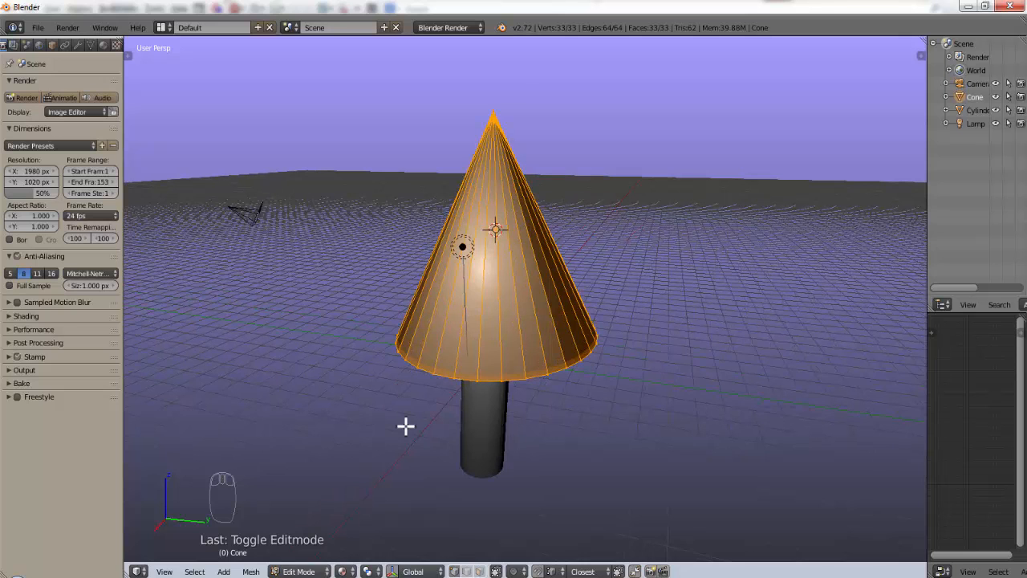
{"action": "scroll", "coordinate": [405, 426], "scroll_direction": "up", "scroll_amount": 3}
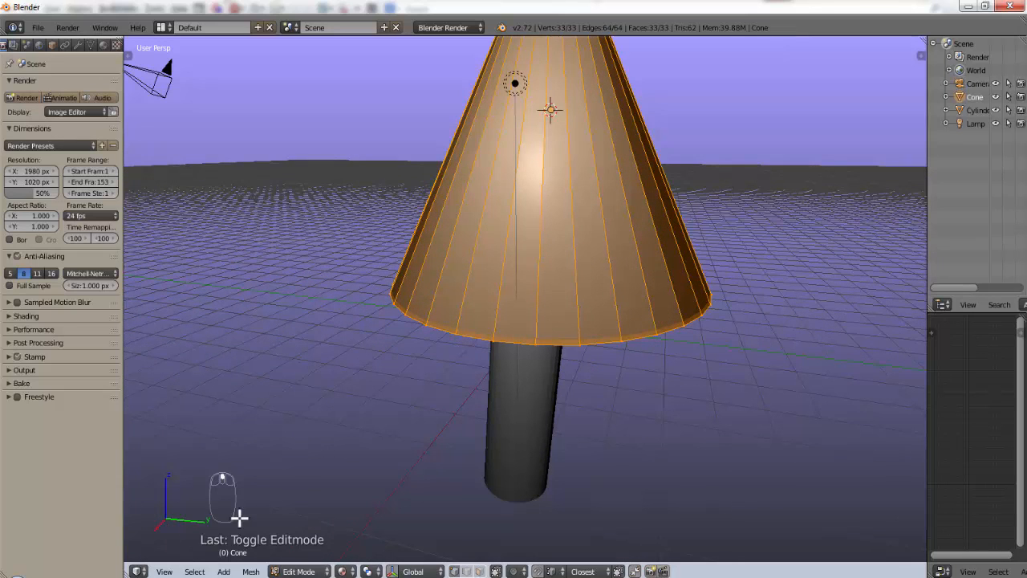
{"action": "middle_click_drag", "start_coordinate": [366, 404], "coordinate": [505, 399]}
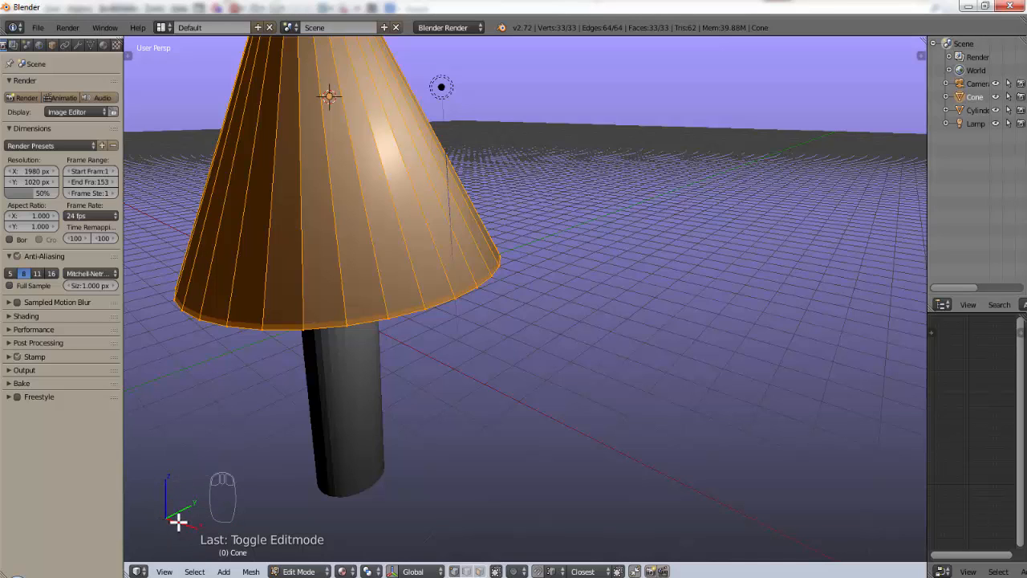
- Place the 3D cursor in empty space away from the tree, near the red X axis line
{"action": "left_click", "coordinate": [157, 488]}
{"action": "left_click_drag", "start_coordinate": [537, 429], "coordinate": [537, 316]}
{"action": "left_click", "coordinate": [424, 500]}
{"action": "left_click", "coordinate": [762, 507]}
{"action": "scroll", "coordinate": [476, 330], "scroll_direction": "down", "scroll_amount": 2}
{"action": "scroll", "coordinate": [476, 330], "scroll_direction": "up", "scroll_amount": 1}
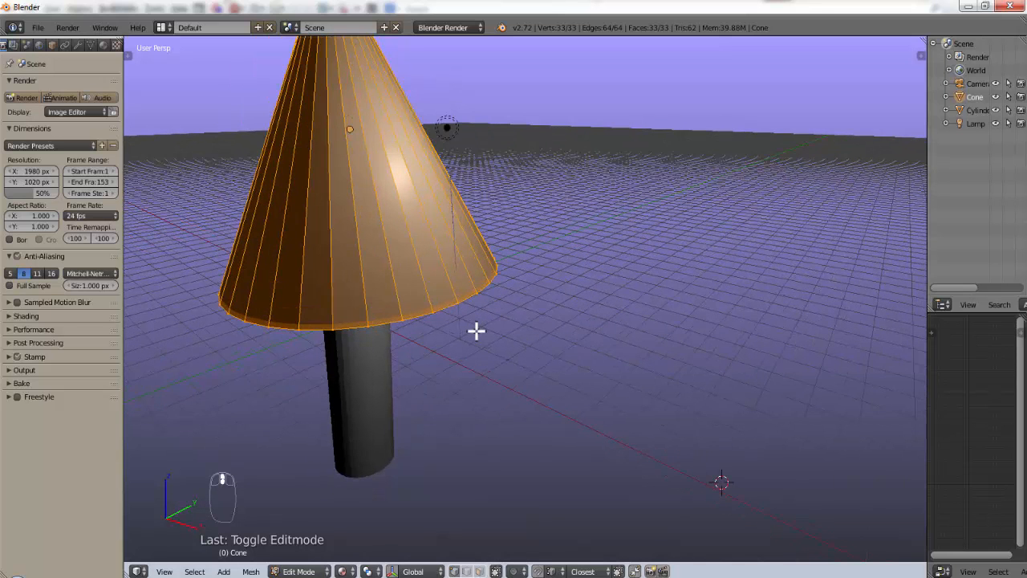
- Examine the trunk close up and the whole tree on the grid from far away and from different sides
{"action": "middle_click_drag", "start_coordinate": [471, 371], "coordinate": [532, 287]}
{"action": "scroll", "coordinate": [492, 364], "scroll_direction": "up", "scroll_amount": 2}
{"action": "scroll", "coordinate": [458, 345], "scroll_direction": "up", "scroll_amount": 5}
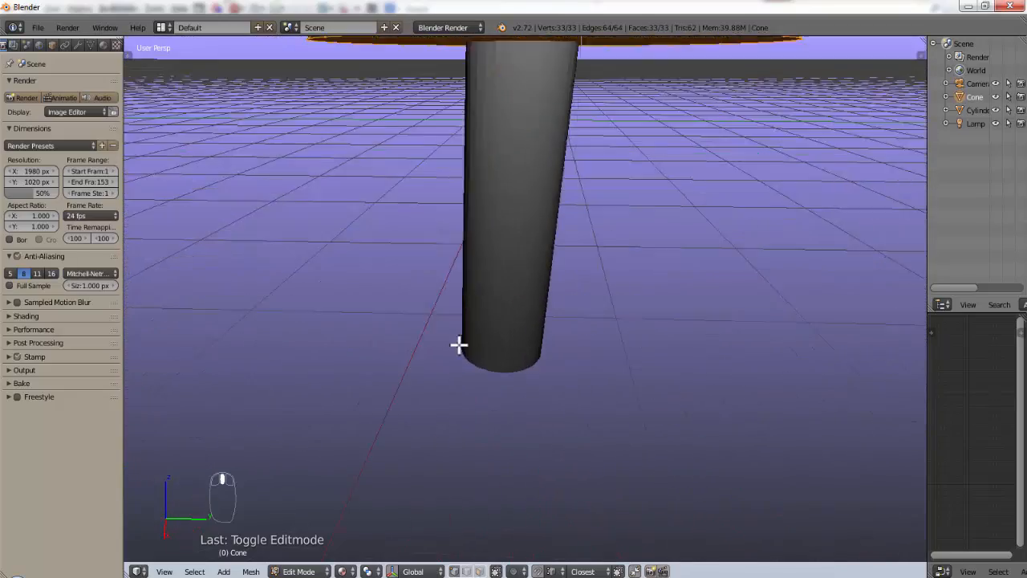
{"action": "scroll", "coordinate": [317, 339], "scroll_direction": "down", "scroll_amount": 8}
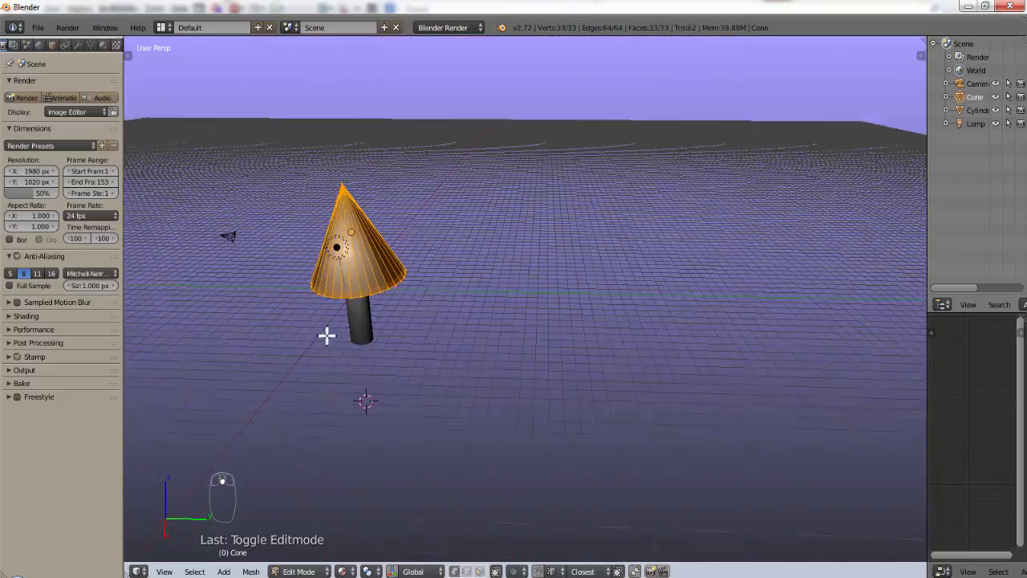
{"action": "scroll", "coordinate": [353, 275], "scroll_direction": "down", "scroll_amount": 5}
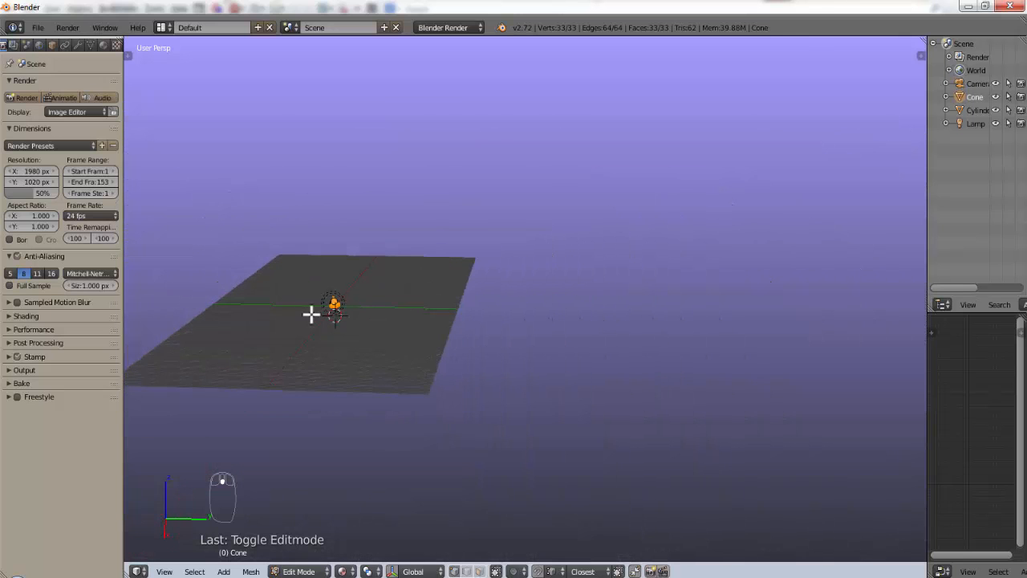
{"action": "middle_click_drag", "start_coordinate": [318, 281], "coordinate": [418, 313]}
{"action": "scroll", "coordinate": [249, 316], "scroll_direction": "up", "scroll_amount": 10}
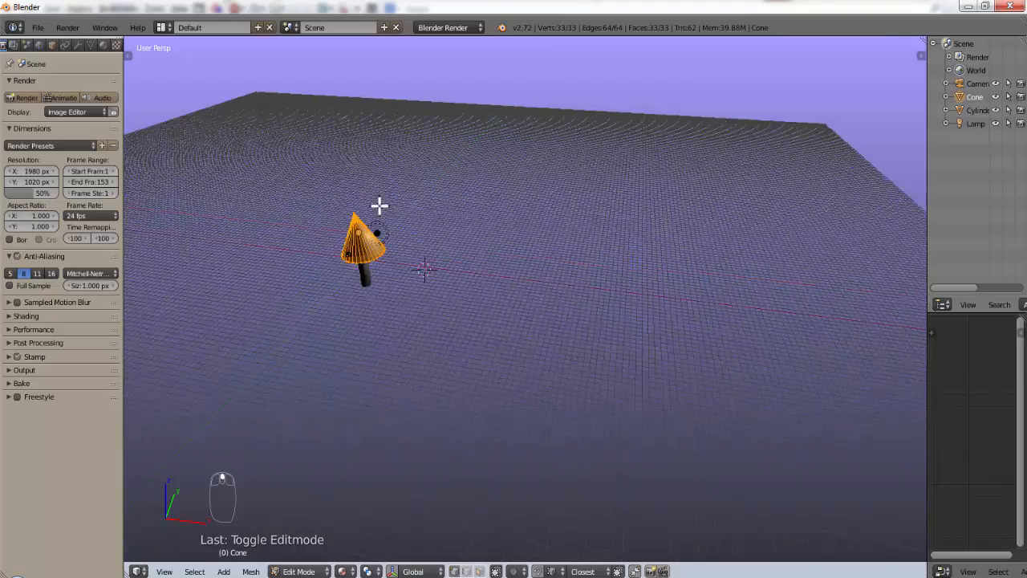
{"action": "scroll", "coordinate": [363, 243], "scroll_direction": "down", "scroll_amount": 3}
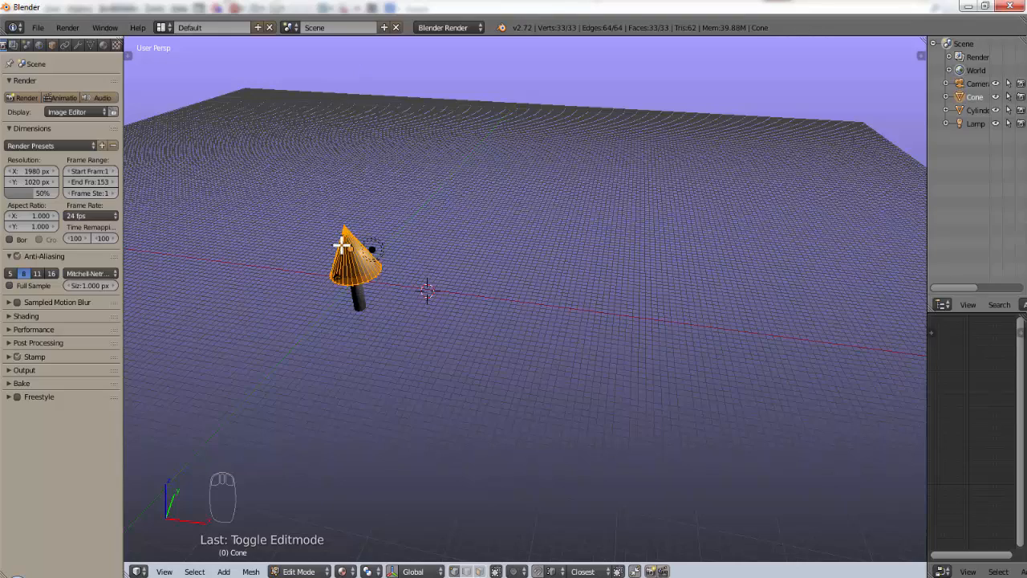
- Compare the tree in orthographic and perspective projection, ending in perspective with a closer look at the tree
{"action": "key", "text": "KP_5"}
{"action": "middle_click_drag", "start_coordinate": [339, 294], "coordinate": [356, 274]}
{"action": "key", "text": "KP_5"}
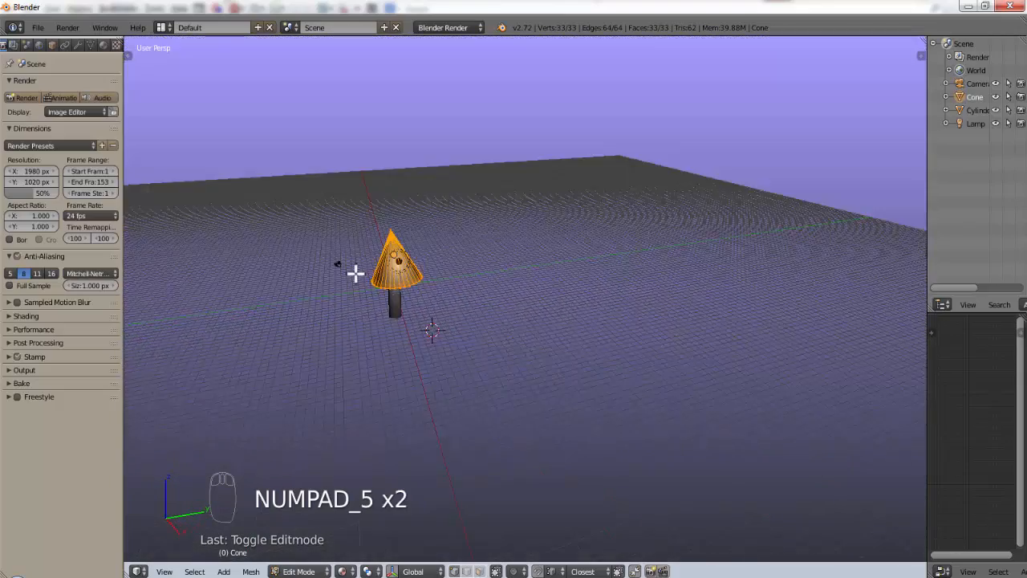
{"action": "scroll", "coordinate": [355, 274], "scroll_direction": "up", "scroll_amount": 5}
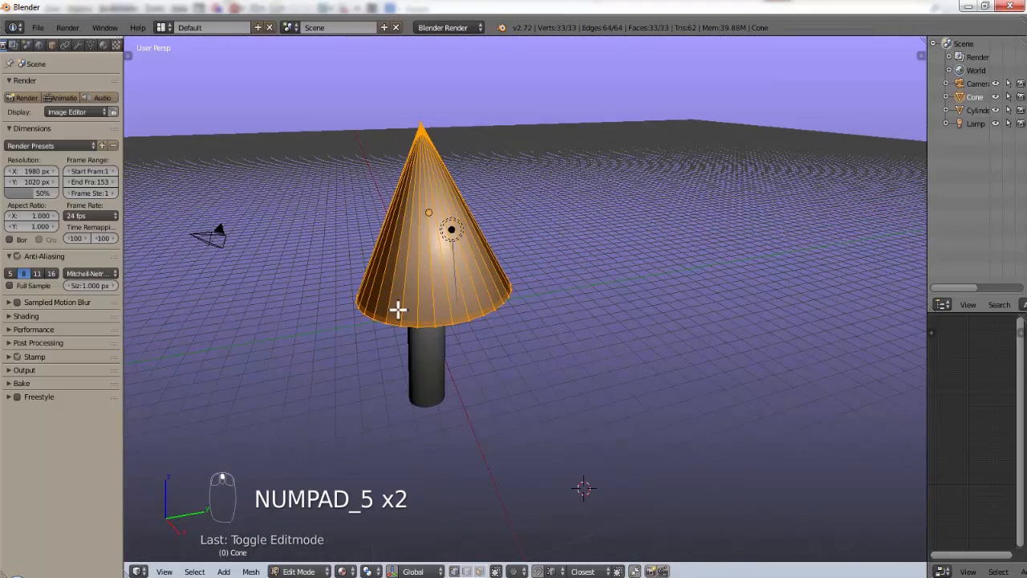